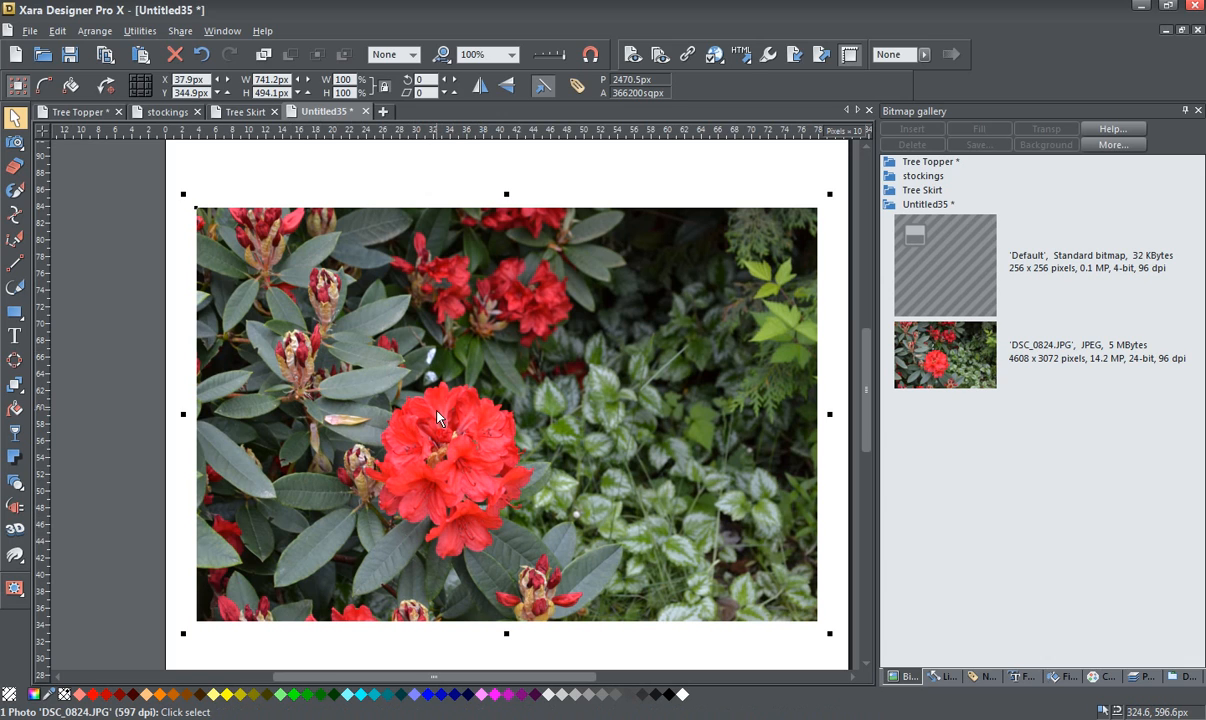
Use the Color Select Tool to place five inside markups across the petals of the large red flower
{"action": "mouse_move", "coordinate": [16, 488]}
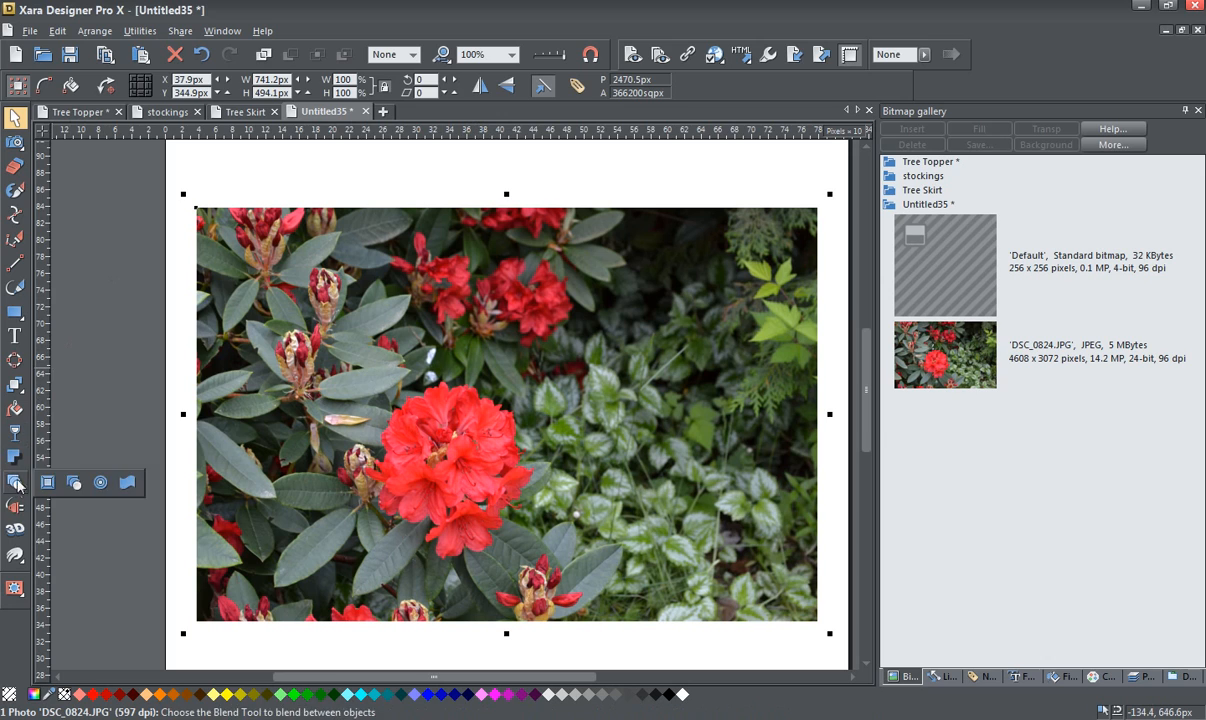
{"action": "mouse_move", "coordinate": [18, 150]}
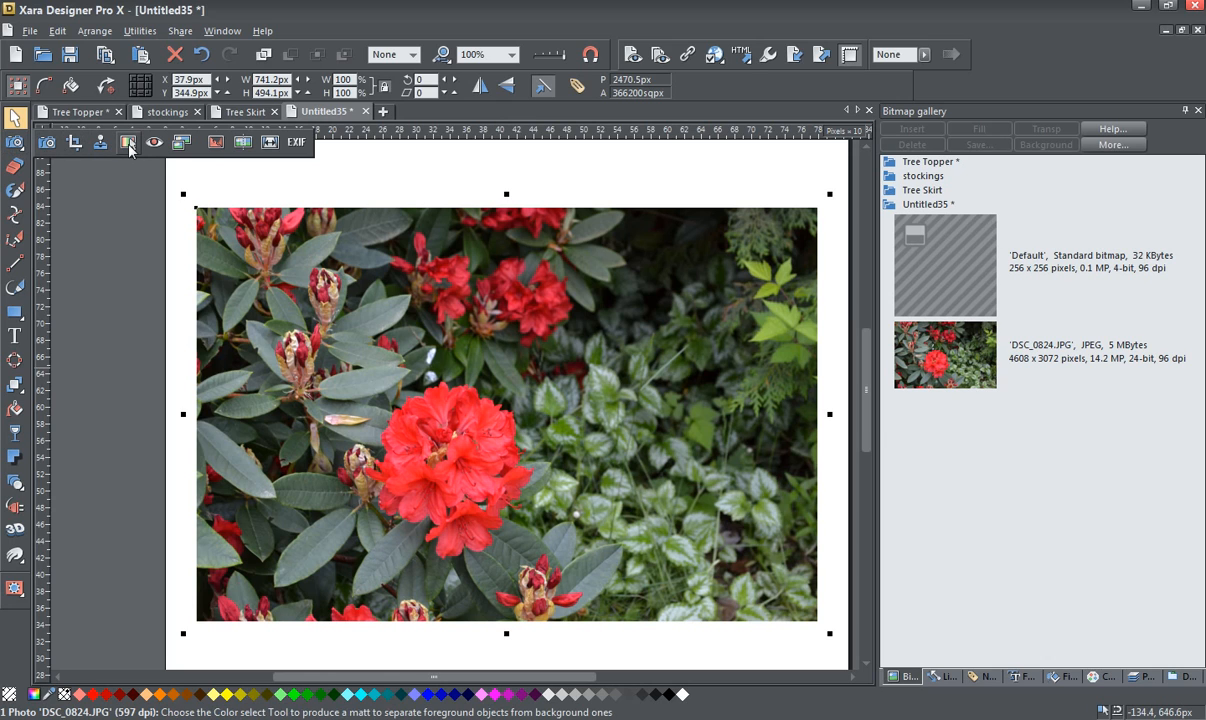
{"action": "left_click", "coordinate": [128, 146]}
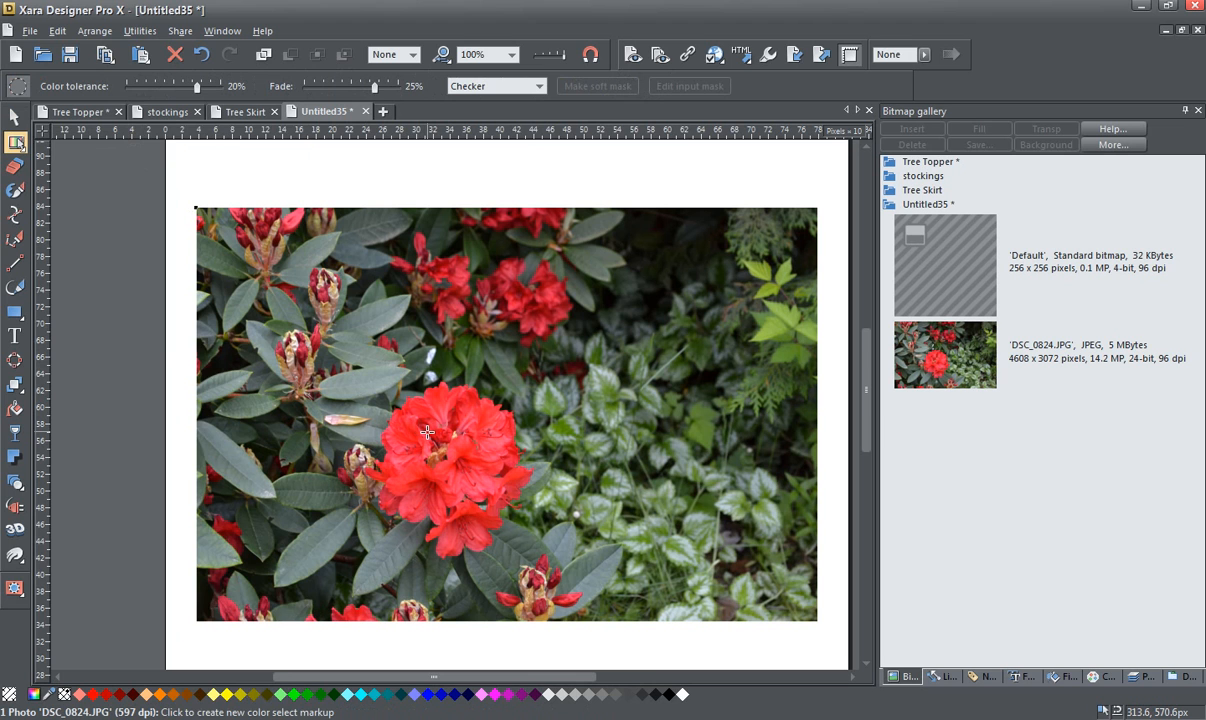
{"action": "scroll", "coordinate": [427, 432], "scroll_direction": "up", "scroll_amount": 3, "text": "ctrl"}
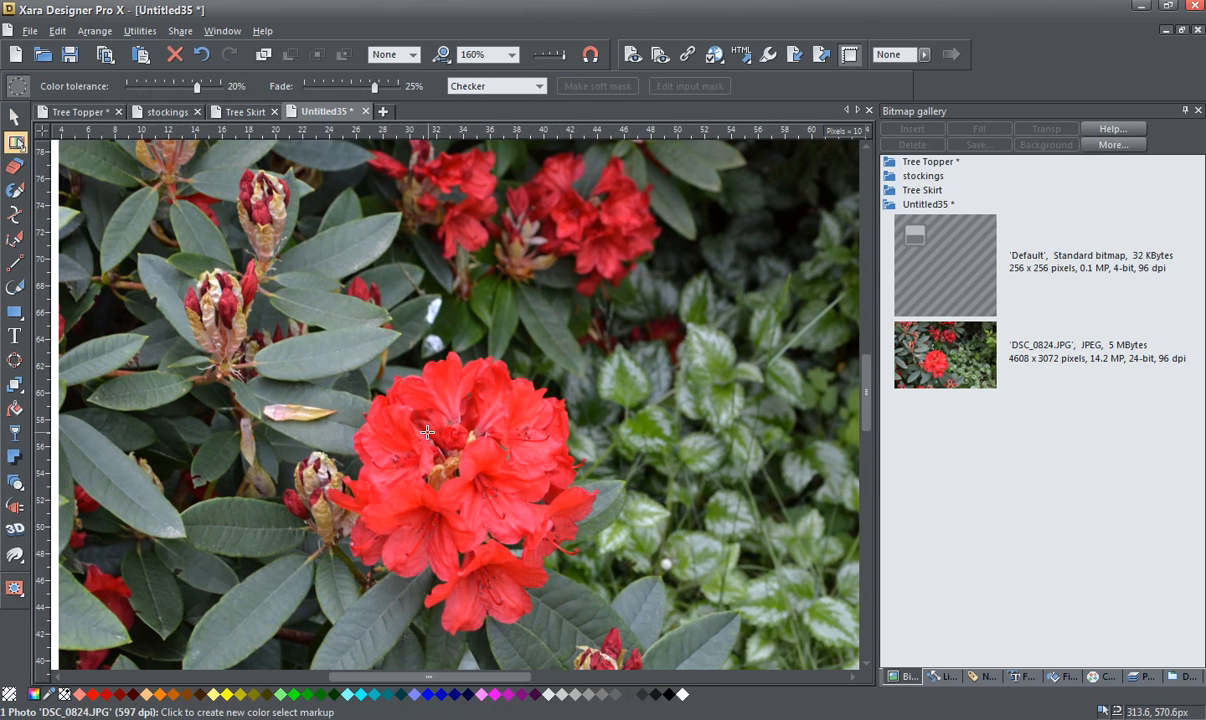
{"action": "scroll", "coordinate": [427, 432], "scroll_direction": "up", "scroll_amount": 2}
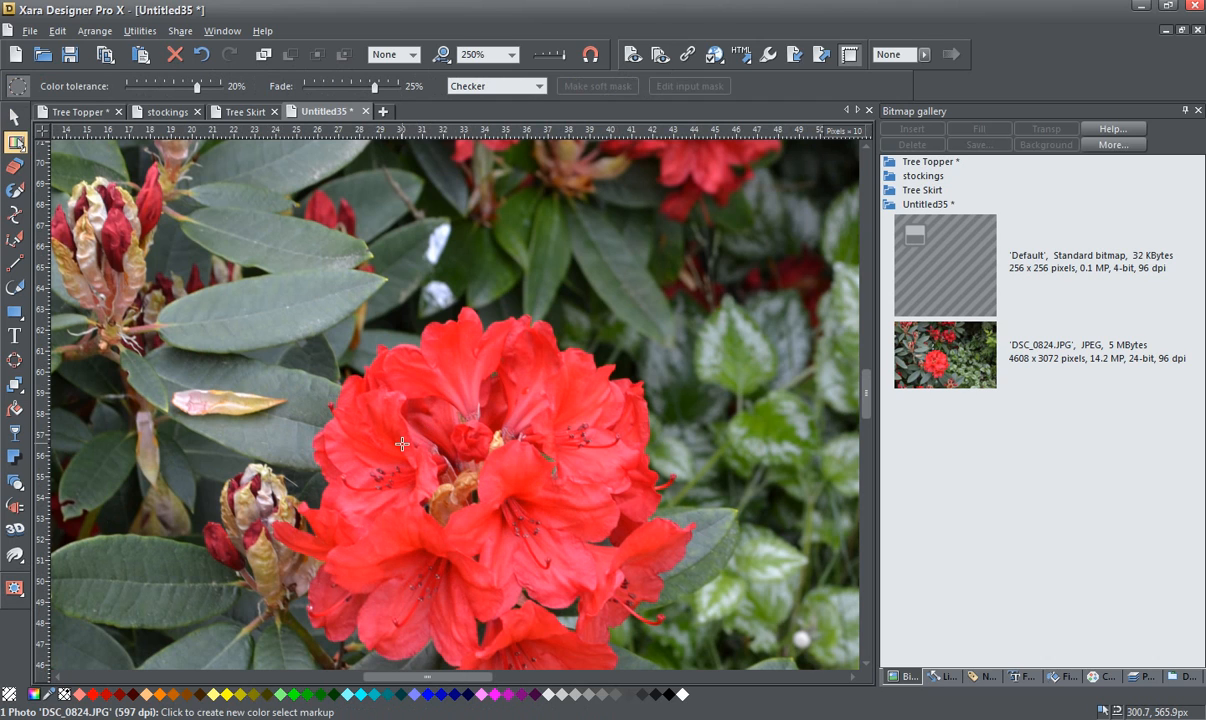
{"action": "left_click", "coordinate": [412, 381]}
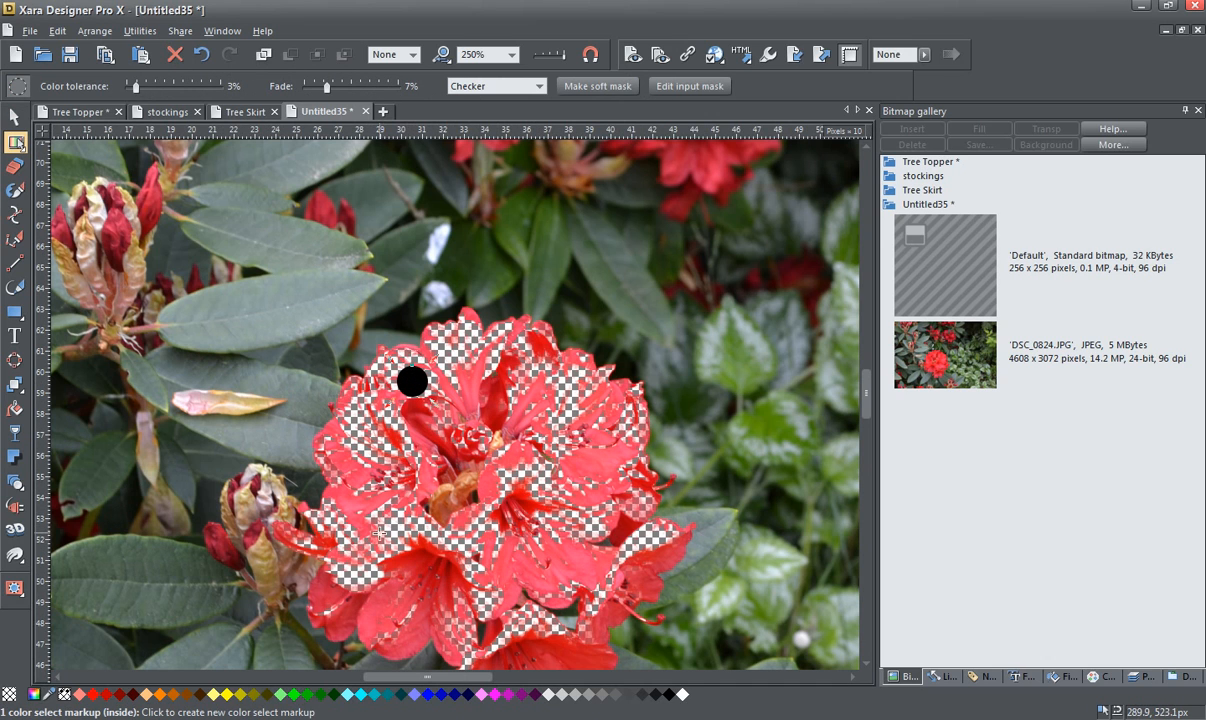
{"action": "left_click", "coordinate": [580, 563]}
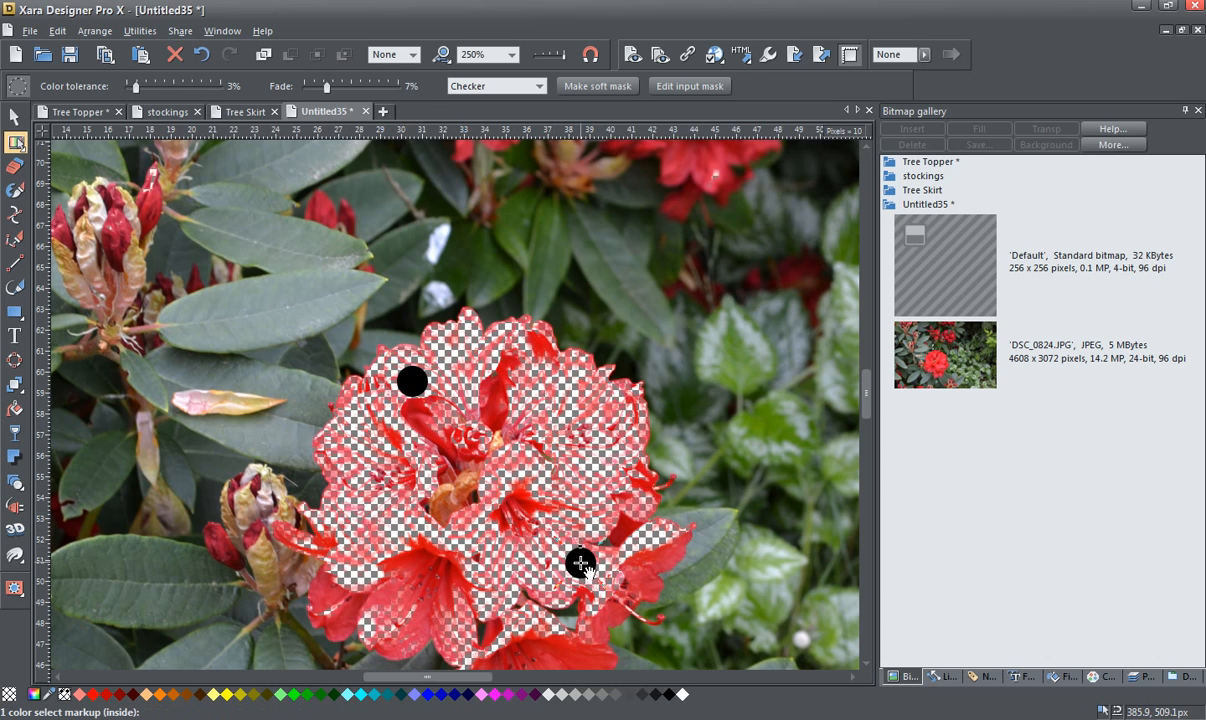
{"action": "left_click", "coordinate": [416, 563]}
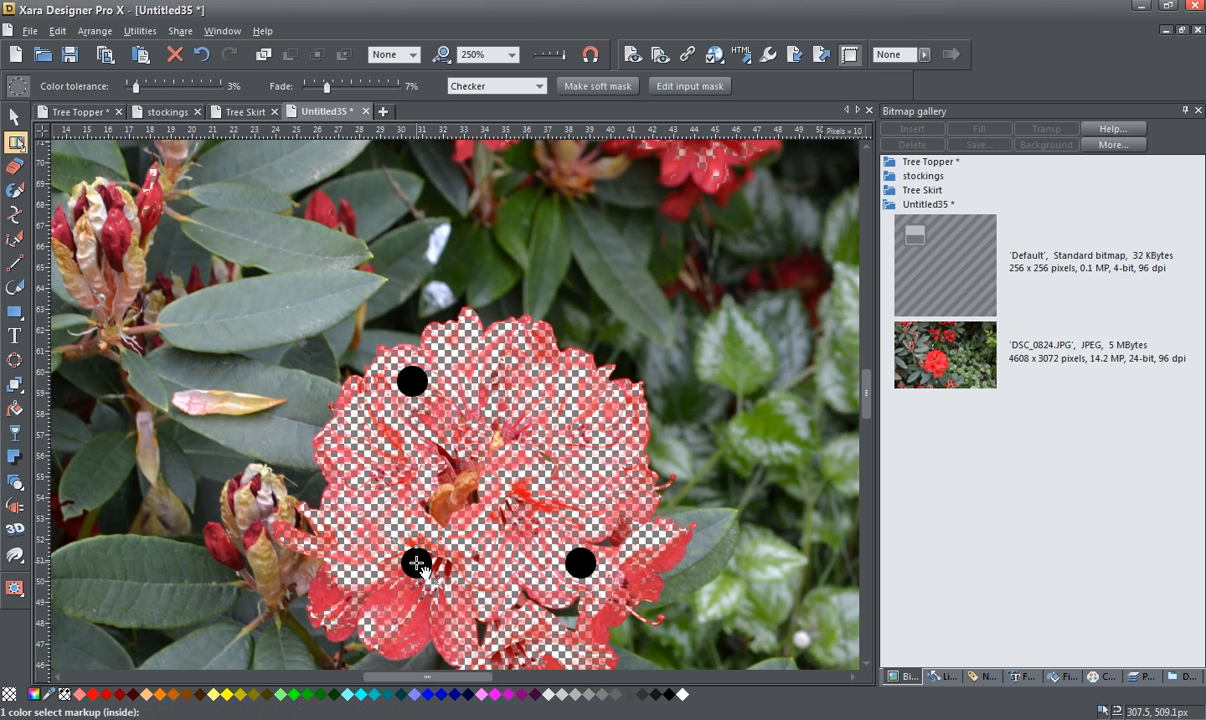
{"action": "left_click", "coordinate": [600, 621]}
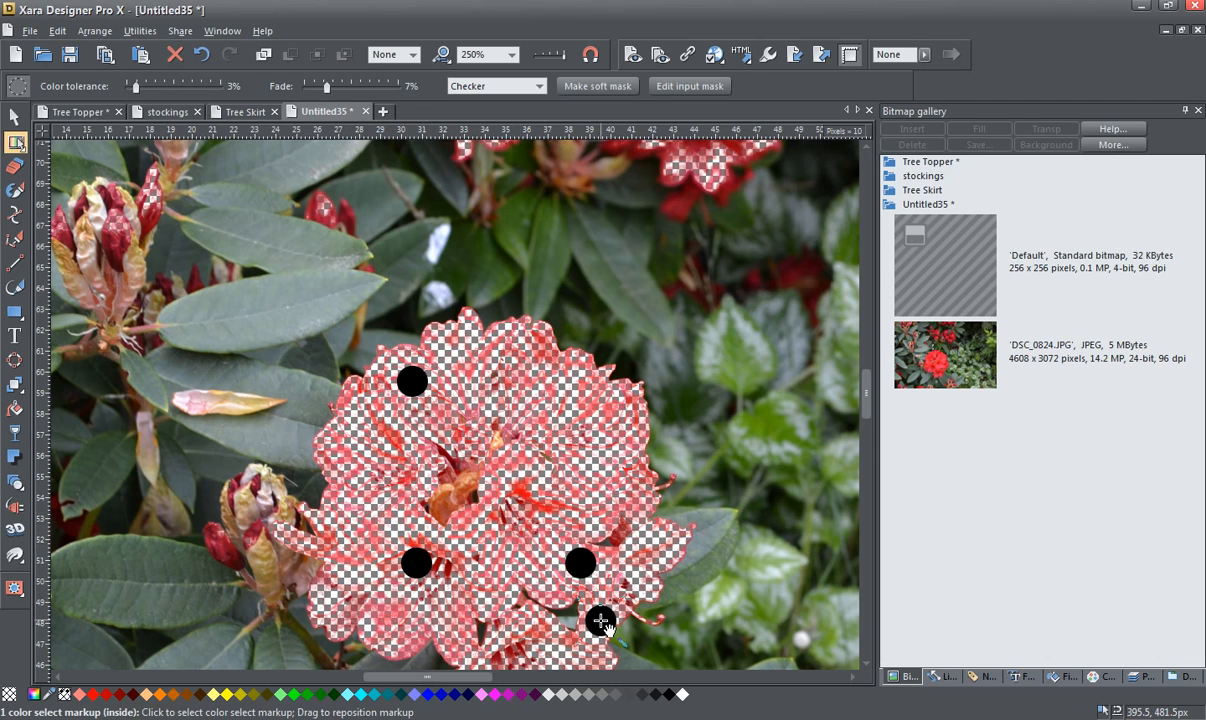
{"action": "left_click", "coordinate": [520, 493]}
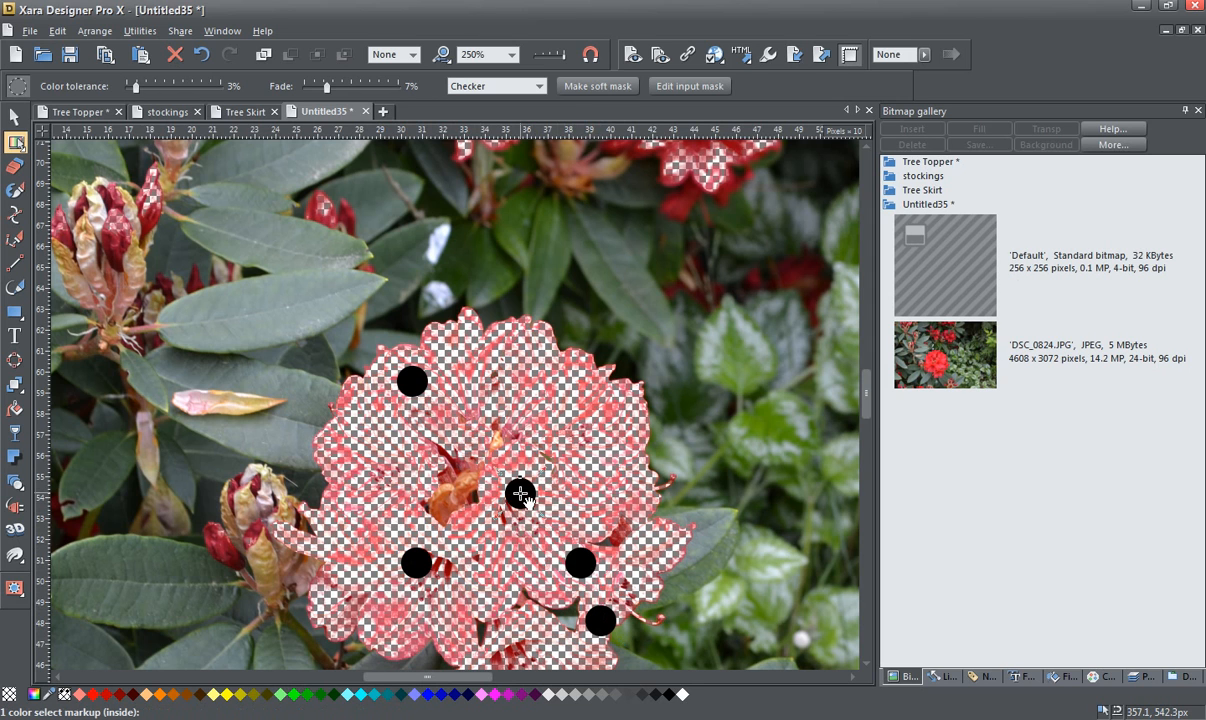
Add three color select markups to the darker red flowers behind the large bloom
{"action": "scroll", "coordinate": [520, 493], "scroll_direction": "down", "scroll_amount": 2}
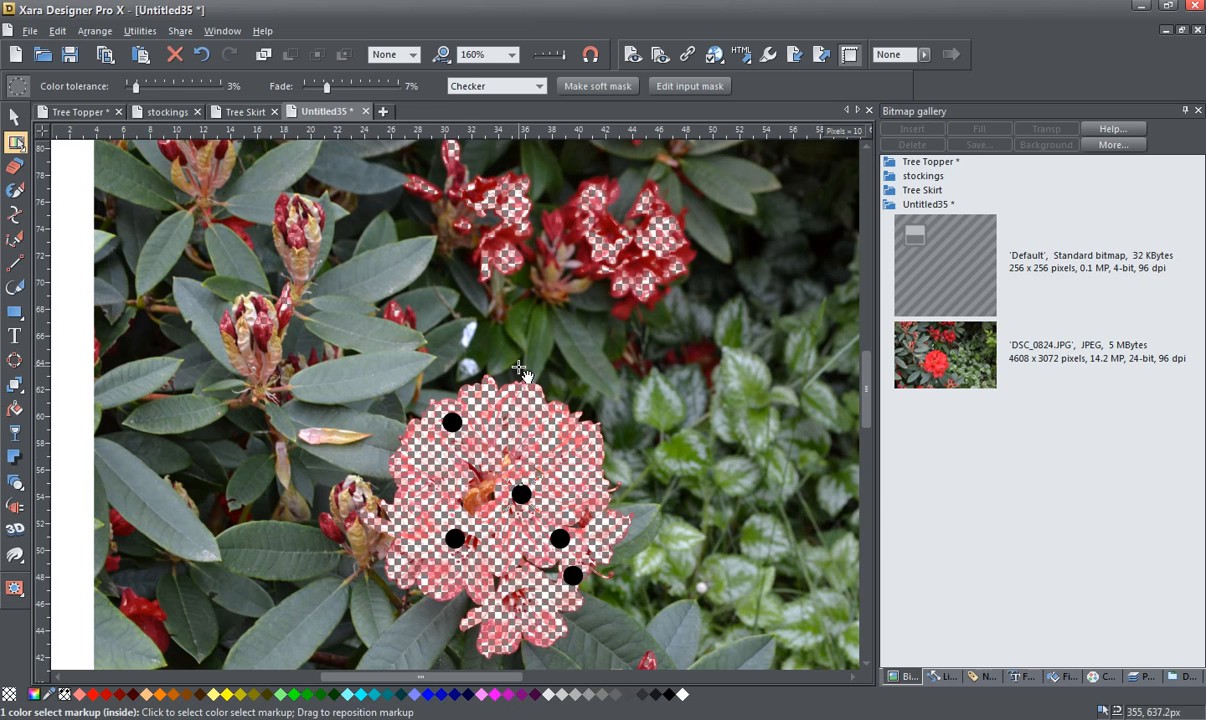
{"action": "scroll", "coordinate": [558, 295], "scroll_direction": "up", "scroll_amount": 1}
{"action": "scroll", "coordinate": [558, 295], "scroll_direction": "up", "scroll_amount": 2}
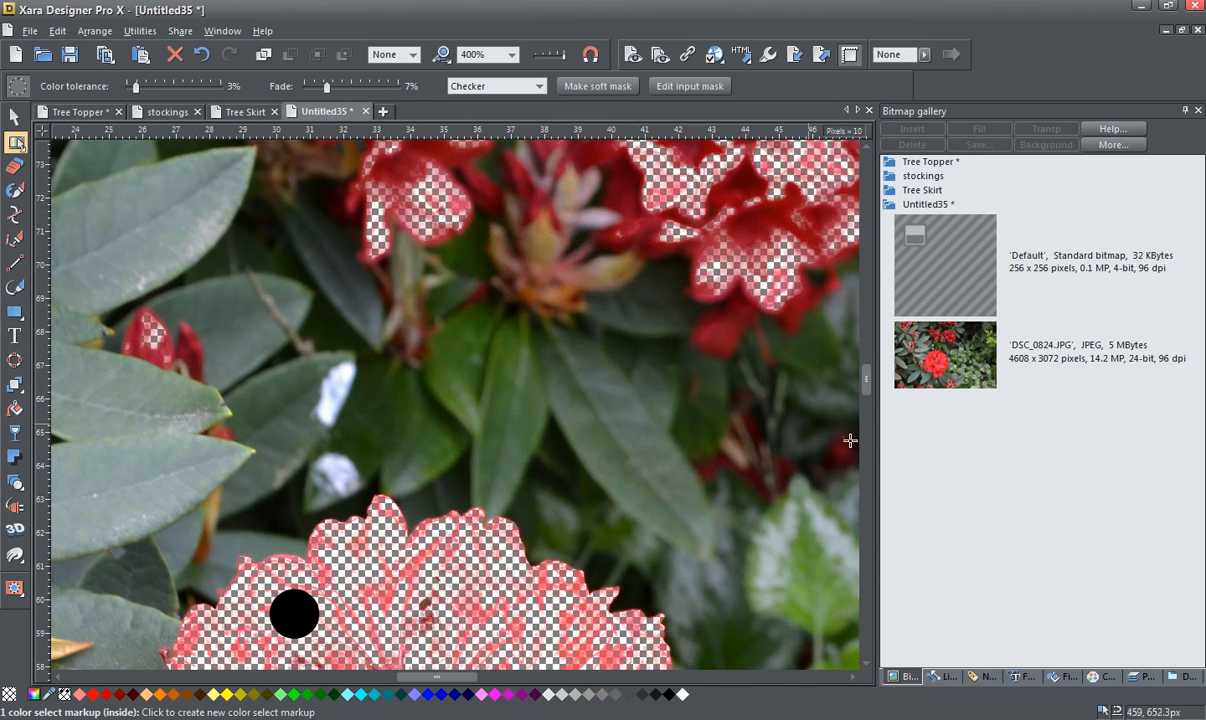
{"action": "scroll", "coordinate": [868, 383], "scroll_direction": "up", "scroll_amount": 1}
{"action": "scroll", "coordinate": [868, 383], "scroll_direction": "up", "scroll_amount": 3}
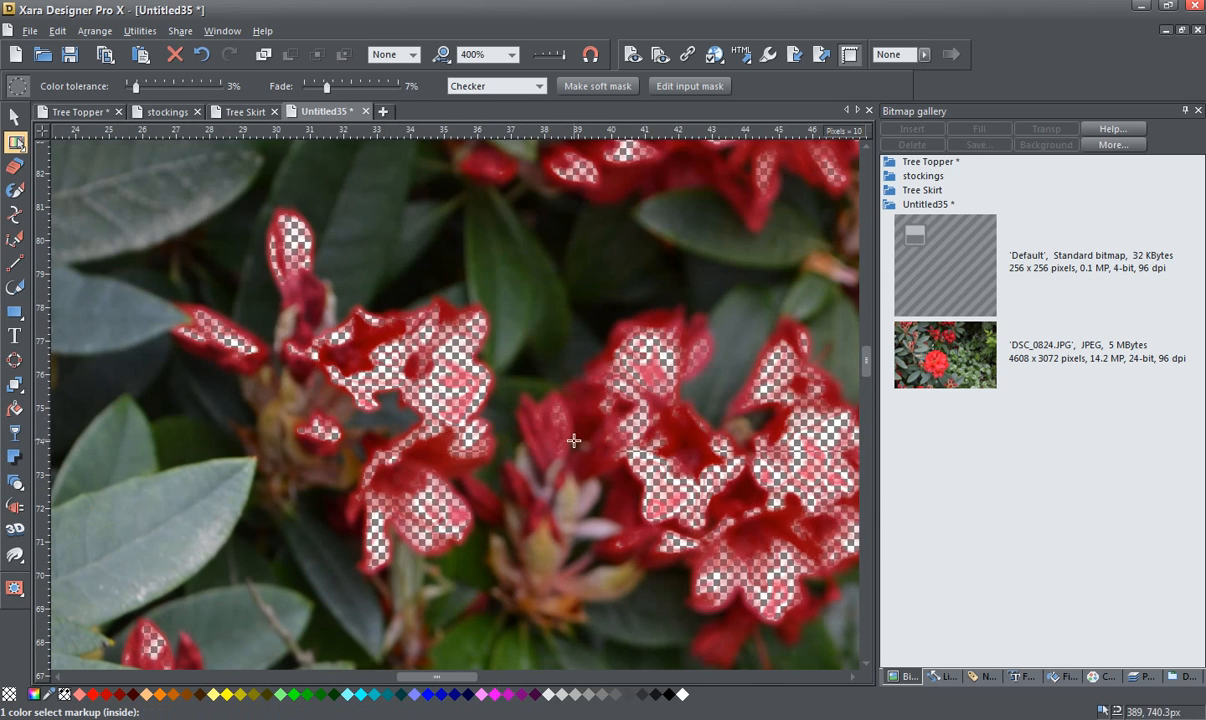
{"action": "left_click", "coordinate": [538, 442]}
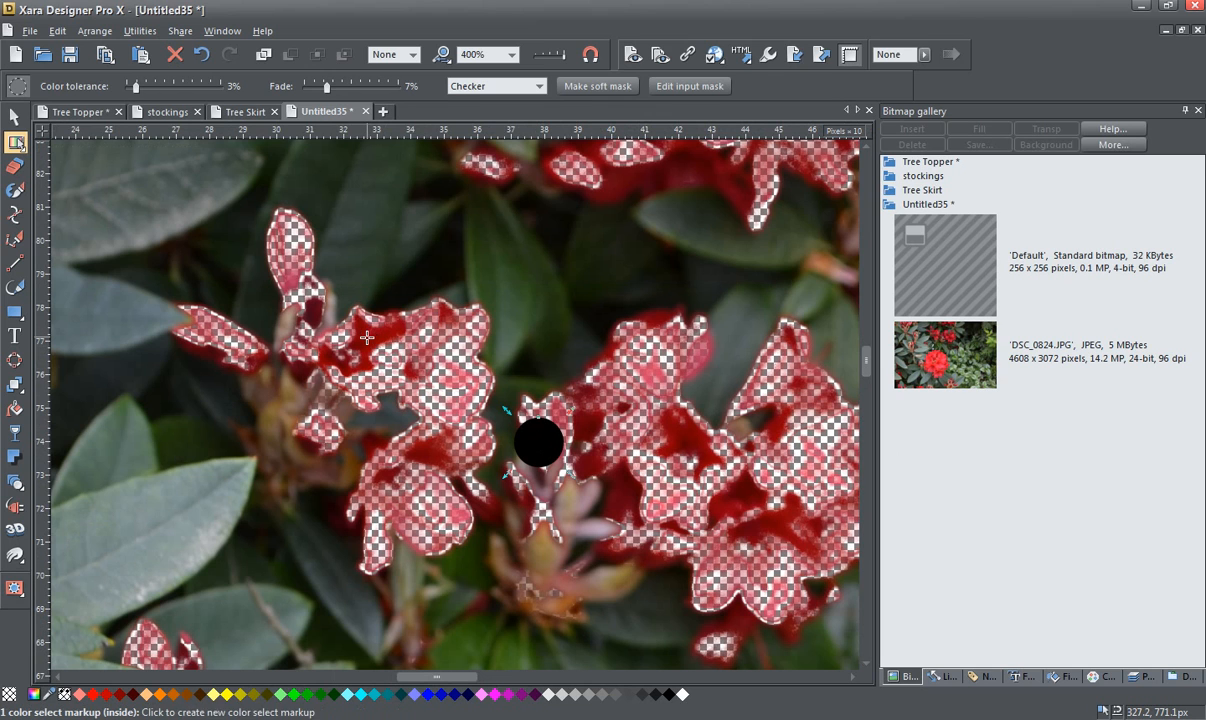
{"action": "left_click", "coordinate": [367, 338]}
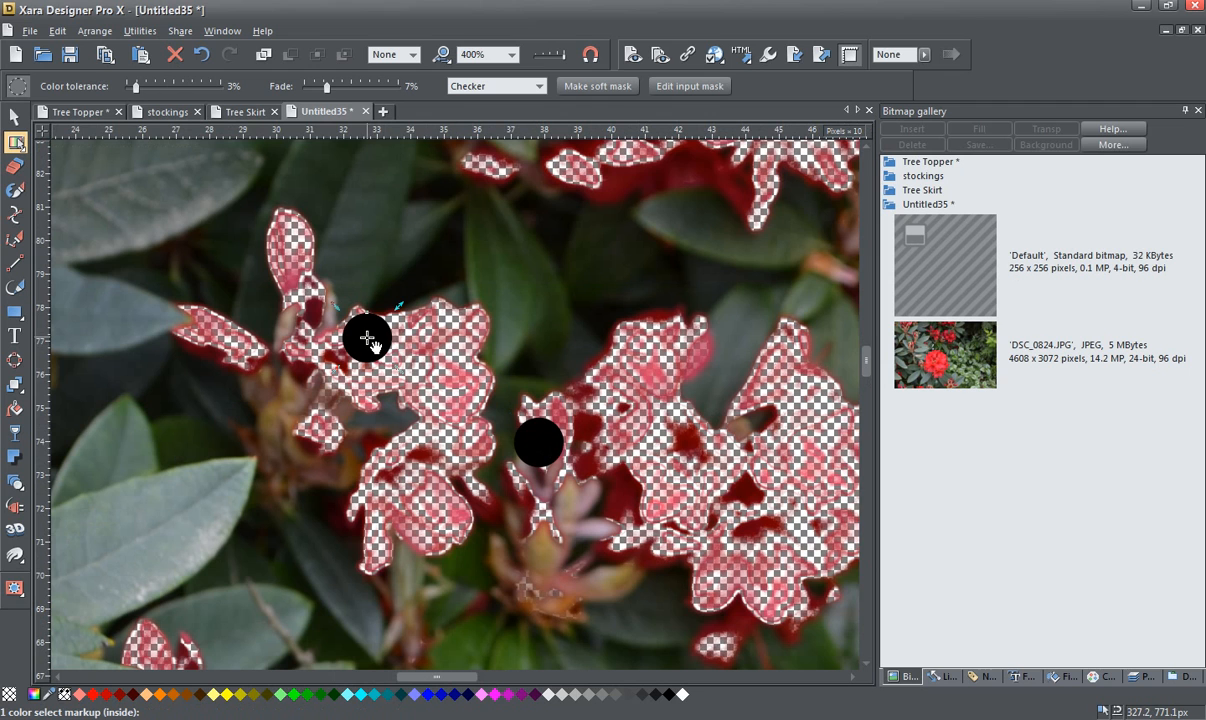
{"action": "left_click", "coordinate": [422, 455]}
Add a markup on the small red petals above the upper bud's neighbouring leaf, shrink it, and reposition it within the red area
{"action": "scroll", "coordinate": [422, 455], "scroll_direction": "down", "scroll_amount": 3}
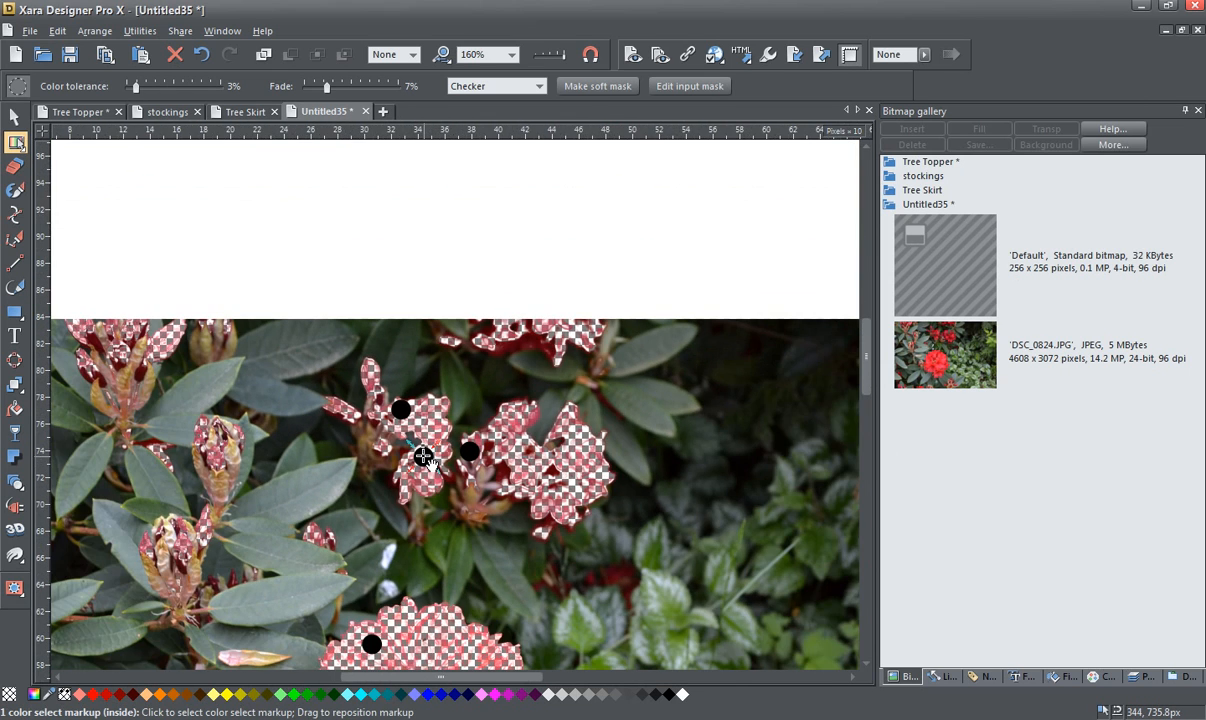
{"action": "left_click_drag", "start_coordinate": [290, 555], "coordinate": [436, 430]}
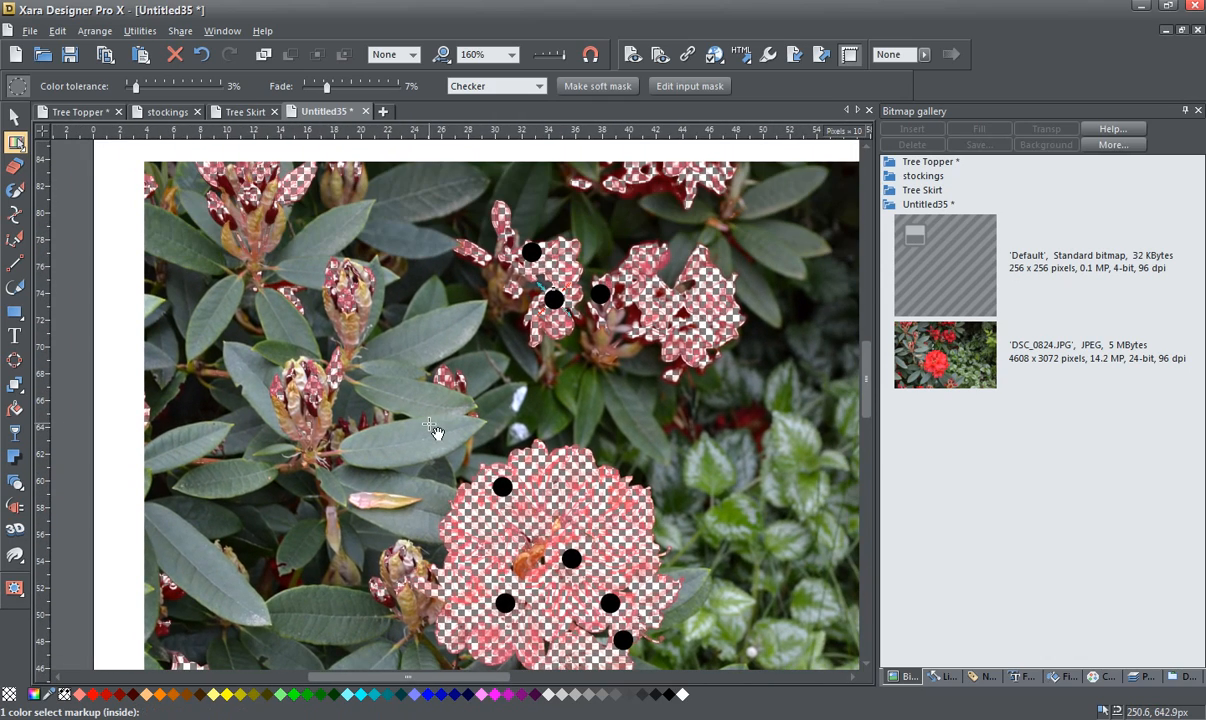
{"action": "scroll", "coordinate": [340, 300], "scroll_direction": "up", "scroll_amount": 3}
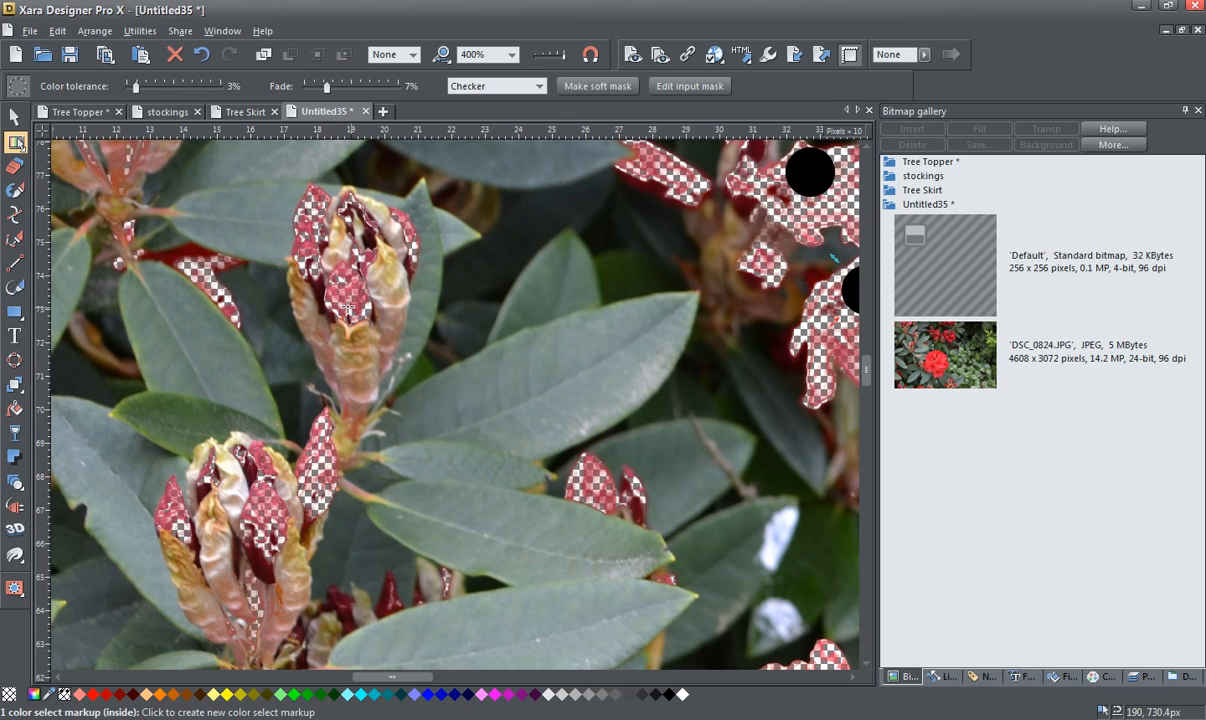
{"action": "left_click", "coordinate": [170, 255]}
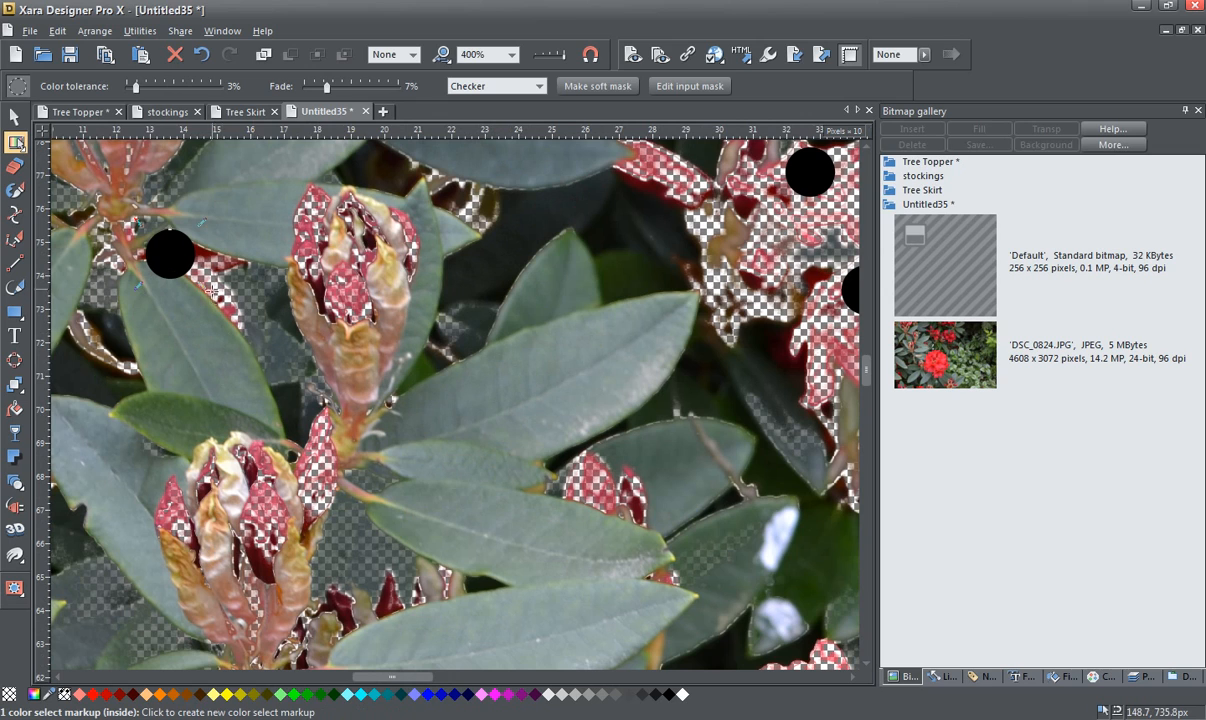
{"action": "left_click_drag", "start_coordinate": [139, 286], "coordinate": [151, 271]}
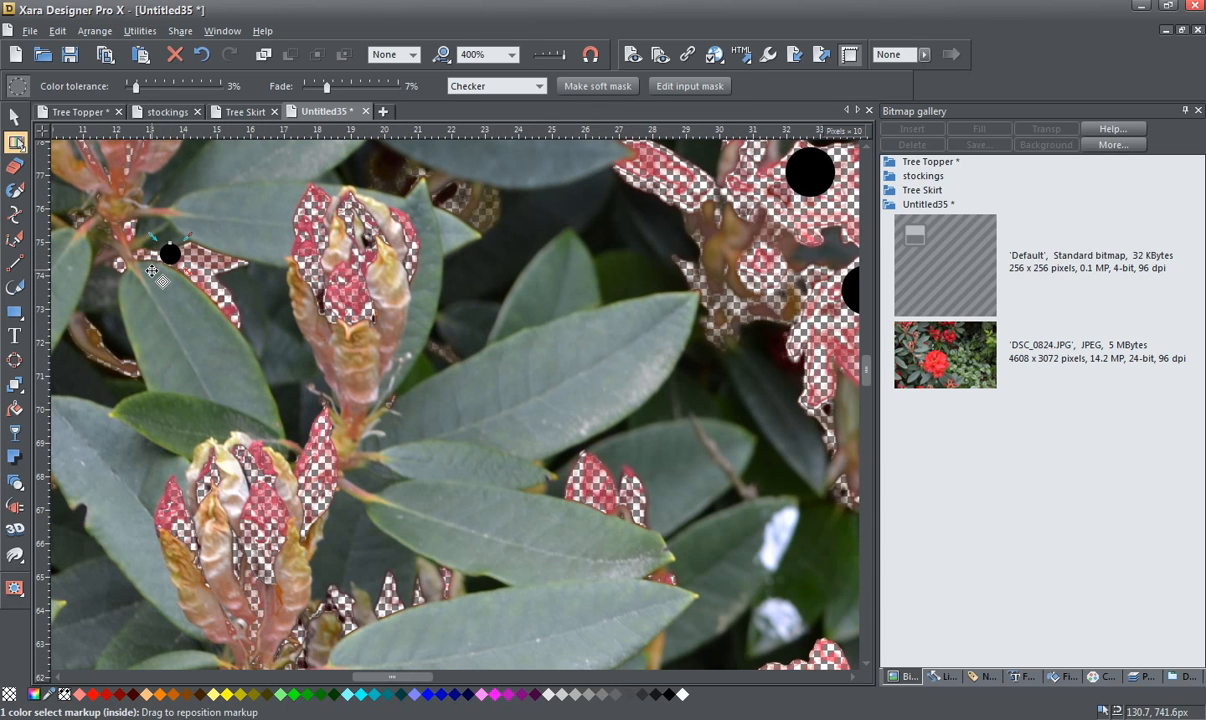
{"action": "left_click_drag", "start_coordinate": [170, 252], "coordinate": [180, 256]}
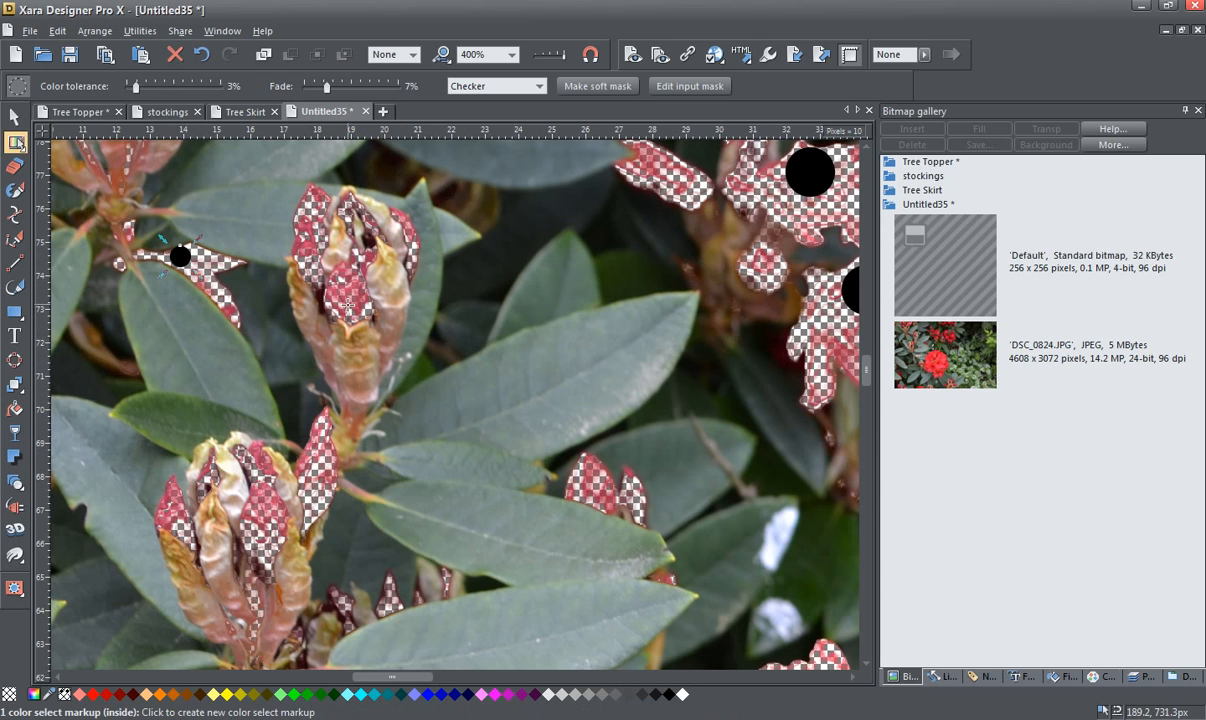
Place a new color select markup on the red part of the upper bud and shrink it to fit the petals
{"action": "key", "text": "Escape"}
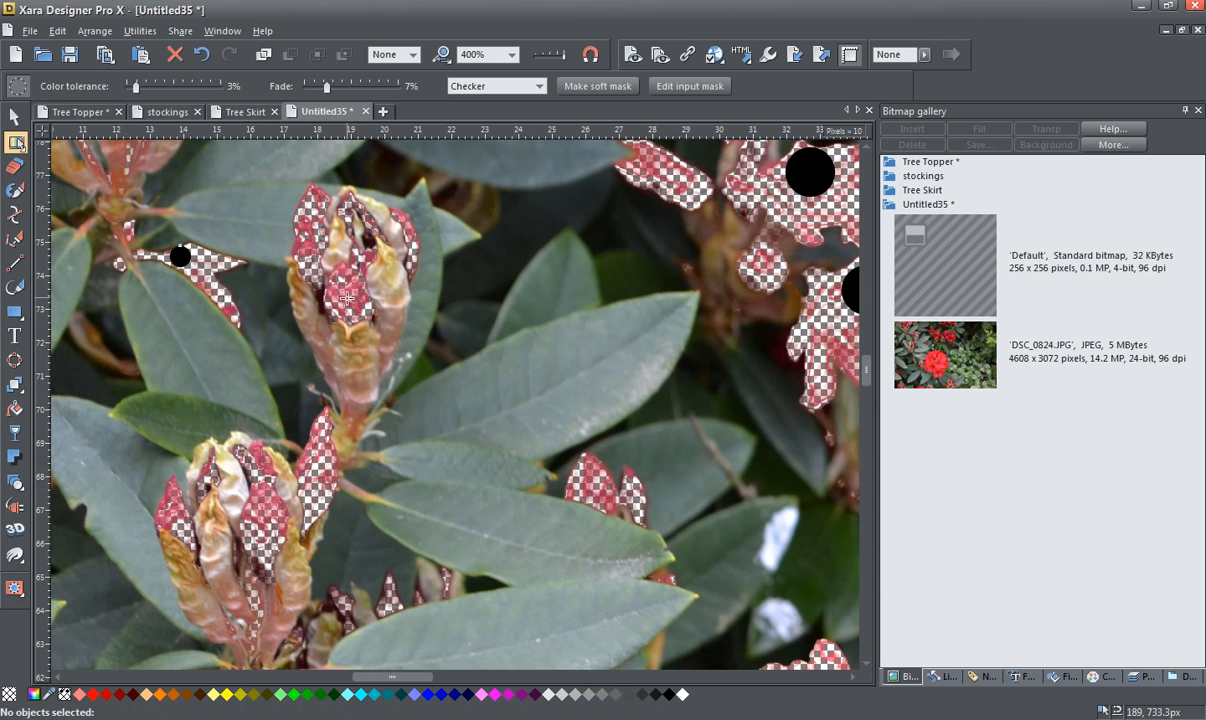
{"action": "left_click", "coordinate": [347, 297]}
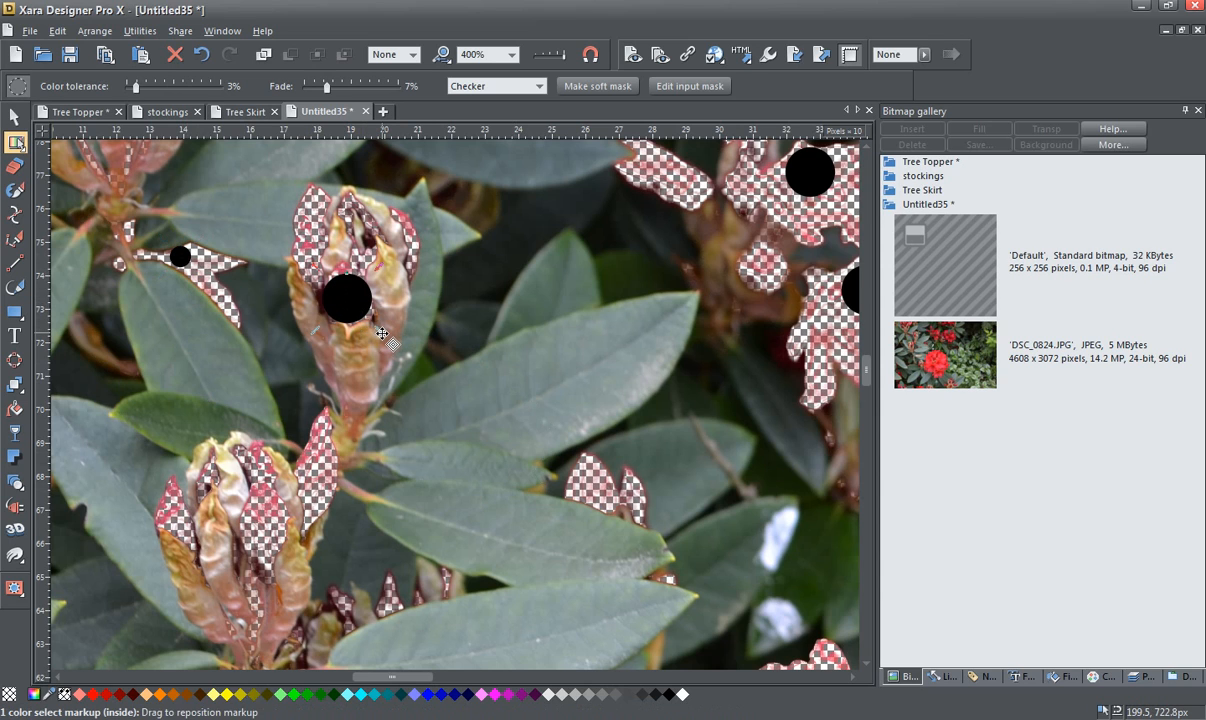
{"action": "left_click_drag", "start_coordinate": [382, 334], "coordinate": [372, 310]}
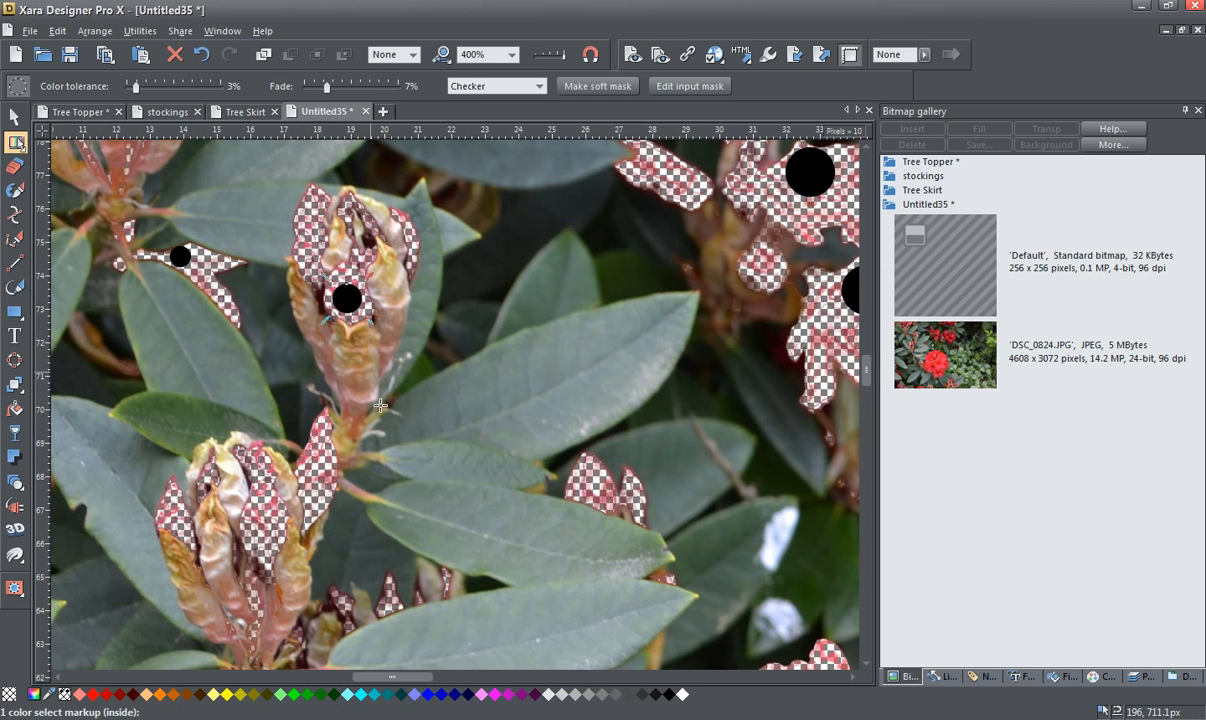
Raise the color tolerance of the selected markup to 14.2%
{"action": "scroll", "coordinate": [383, 410], "scroll_direction": "down", "scroll_amount": 2}
{"action": "scroll", "coordinate": [385, 411], "scroll_direction": "down", "scroll_amount": 2}
{"action": "left_click_drag", "start_coordinate": [460, 547], "coordinate": [410, 413]}
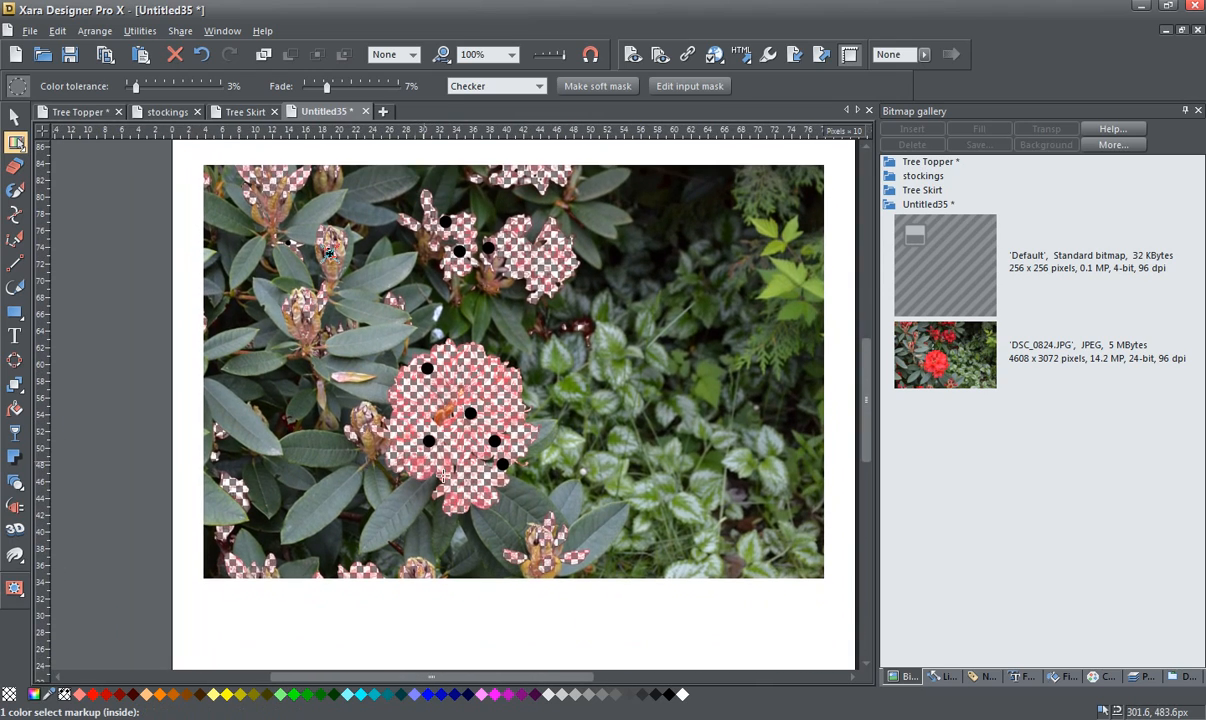
{"action": "scroll", "coordinate": [452, 454], "scroll_direction": "up", "scroll_amount": 2}
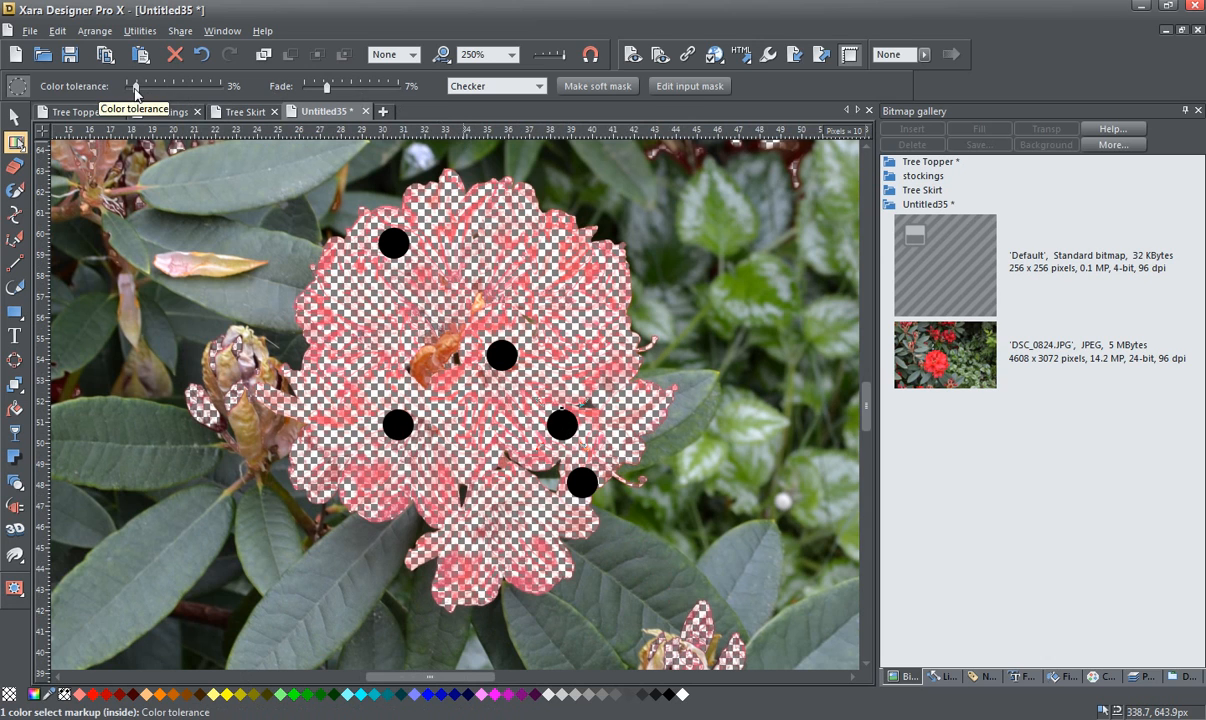
{"action": "left_click_drag", "start_coordinate": [134, 88], "coordinate": [159, 93]}
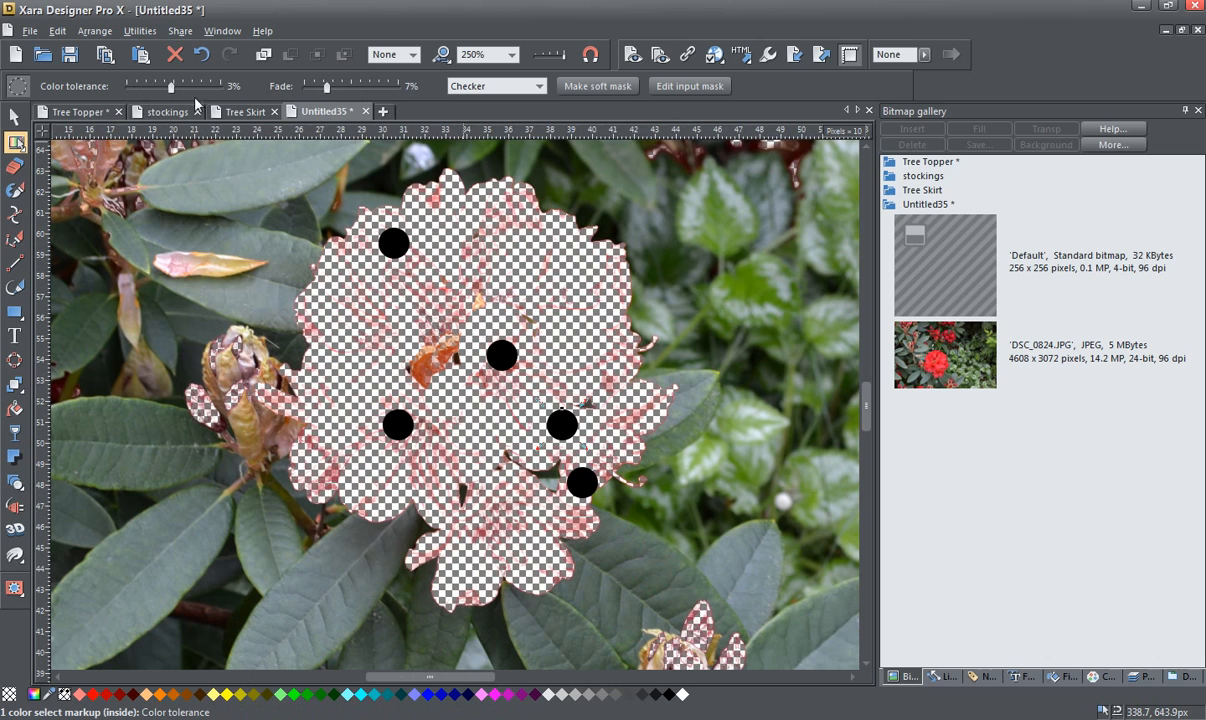
Try a 21% fade on the color selection and reduce it to 3%
{"action": "left_click", "coordinate": [342, 89]}
{"action": "left_click_drag", "start_coordinate": [341, 90], "coordinate": [372, 100]}
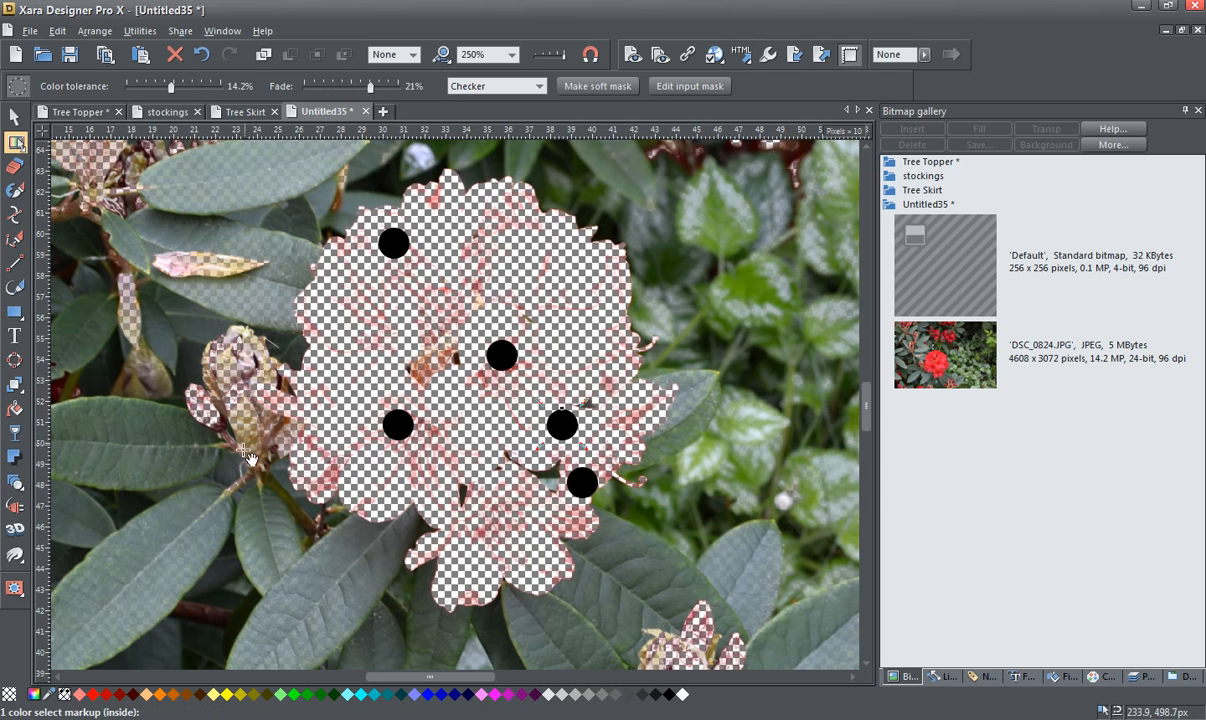
{"action": "left_click", "coordinate": [349, 90]}
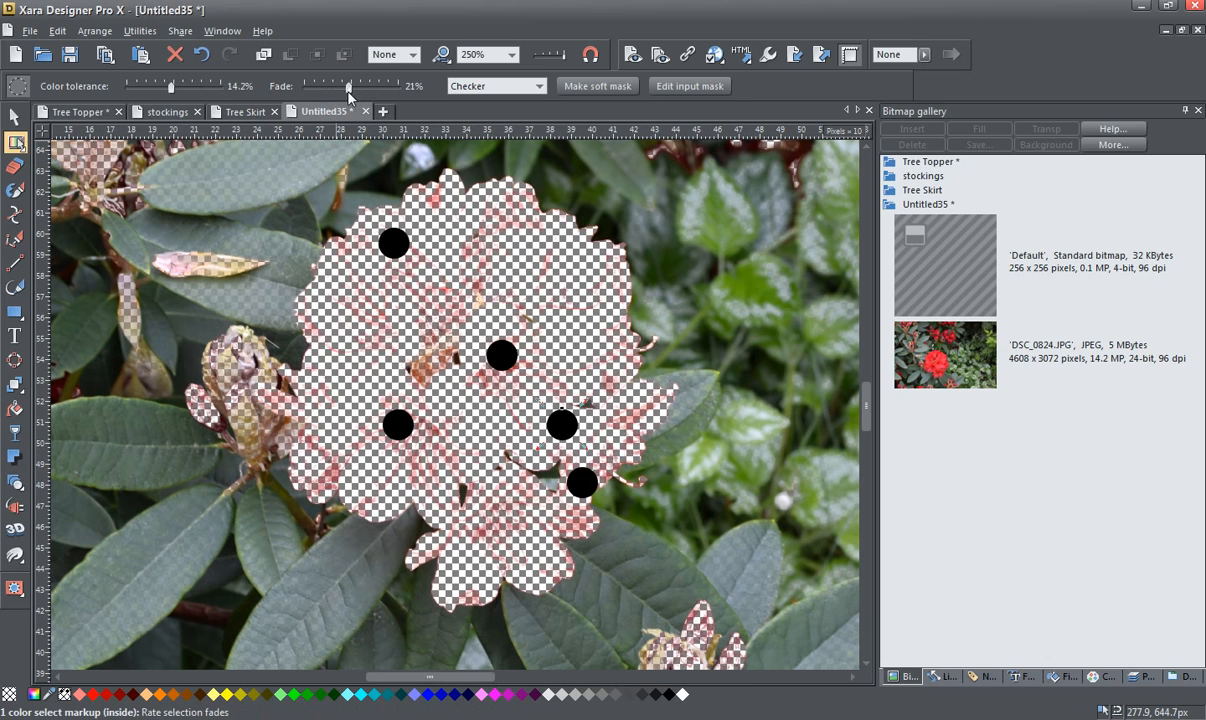
{"action": "left_click", "coordinate": [337, 89]}
{"action": "left_click", "coordinate": [319, 90]}
{"action": "left_click", "coordinate": [312, 90]}
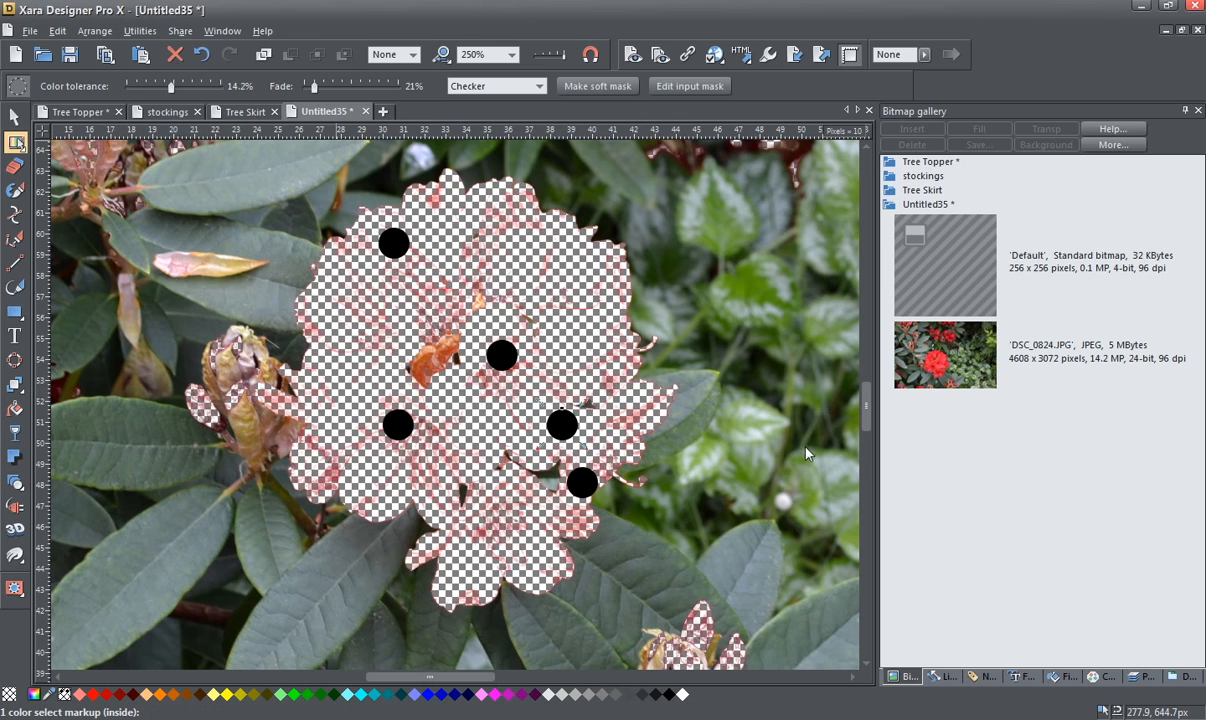
Make a soft mask from the color selection of the red flowers
{"action": "scroll", "coordinate": [790, 416], "scroll_direction": "down", "scroll_amount": 2, "text": "ctrl"}
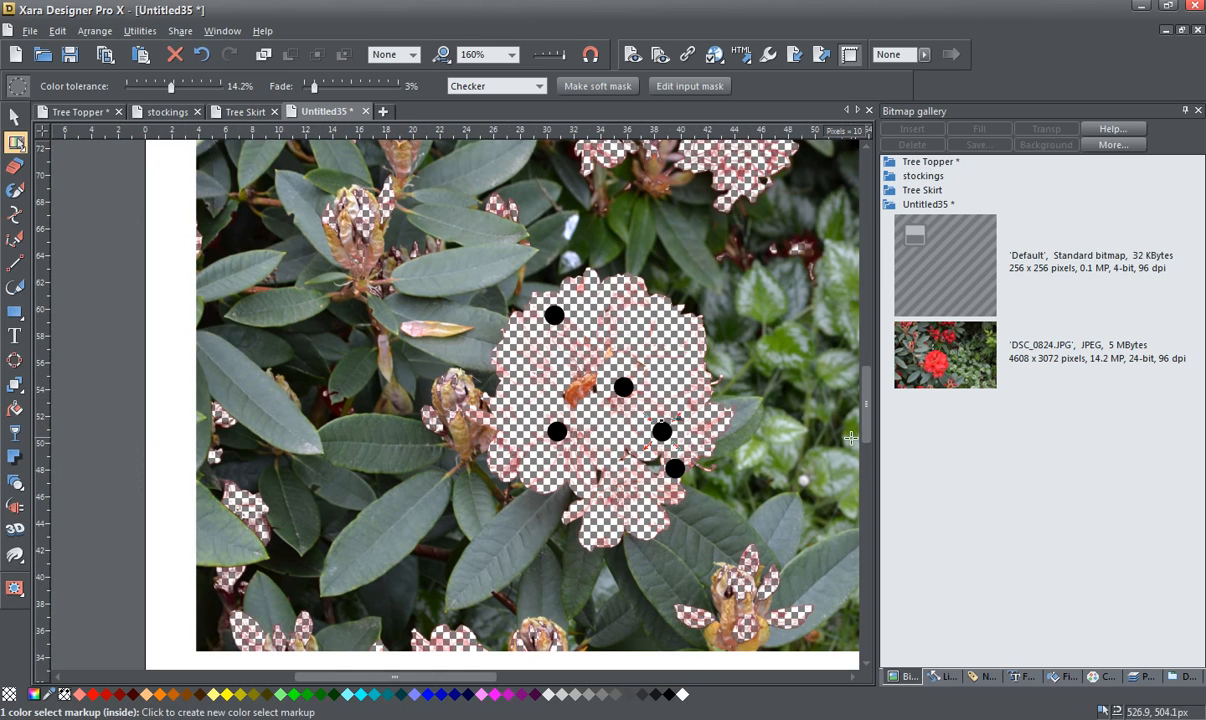
{"action": "left_click_drag", "start_coordinate": [868, 440], "coordinate": [858, 389]}
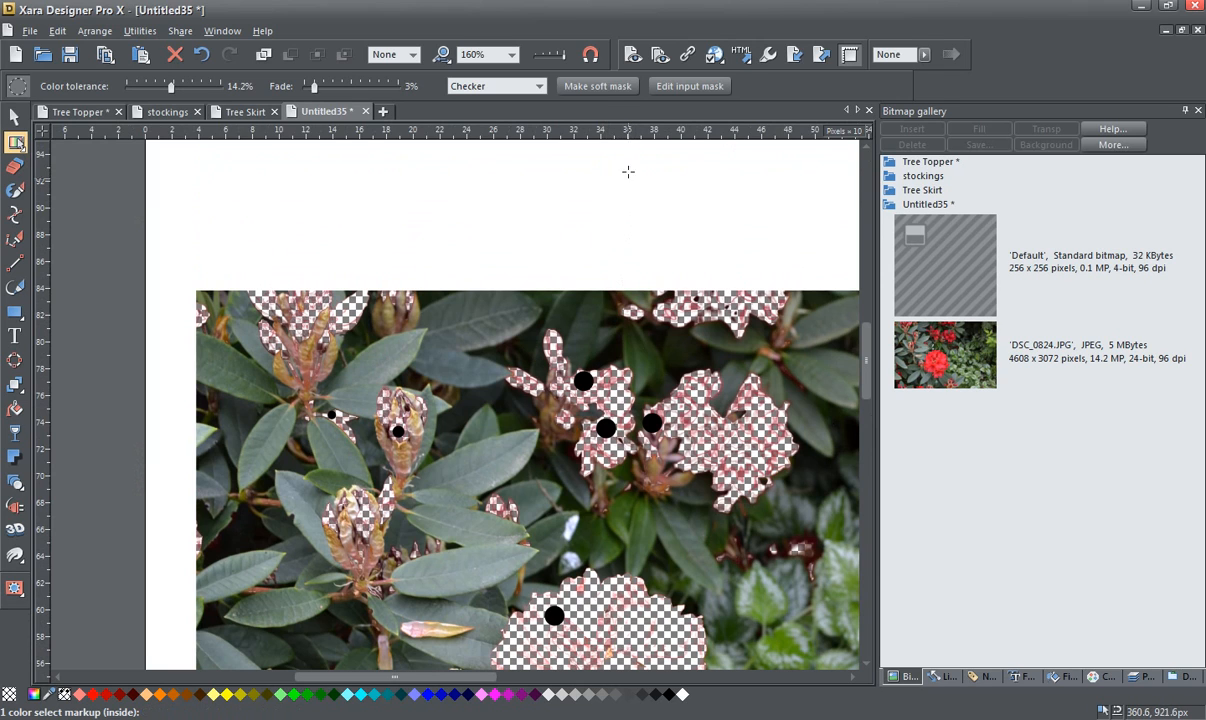
{"action": "left_click", "coordinate": [587, 88]}
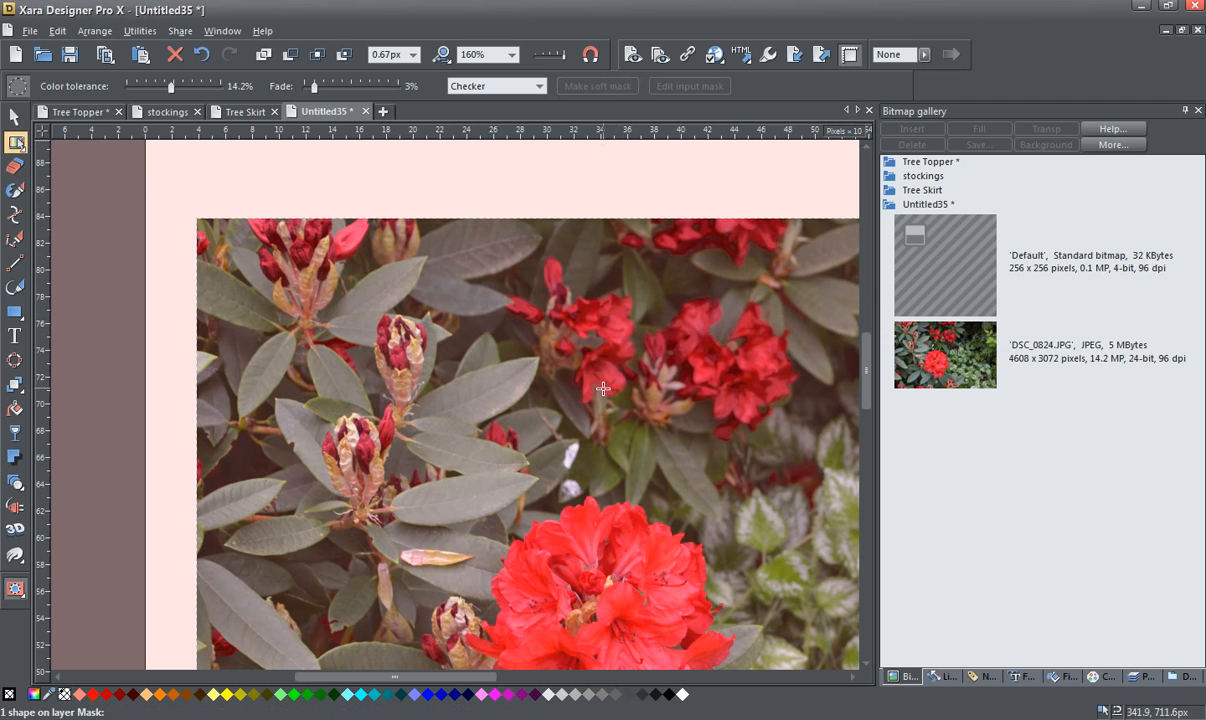
{"action": "left_click_drag", "start_coordinate": [866, 394], "coordinate": [868, 420]}
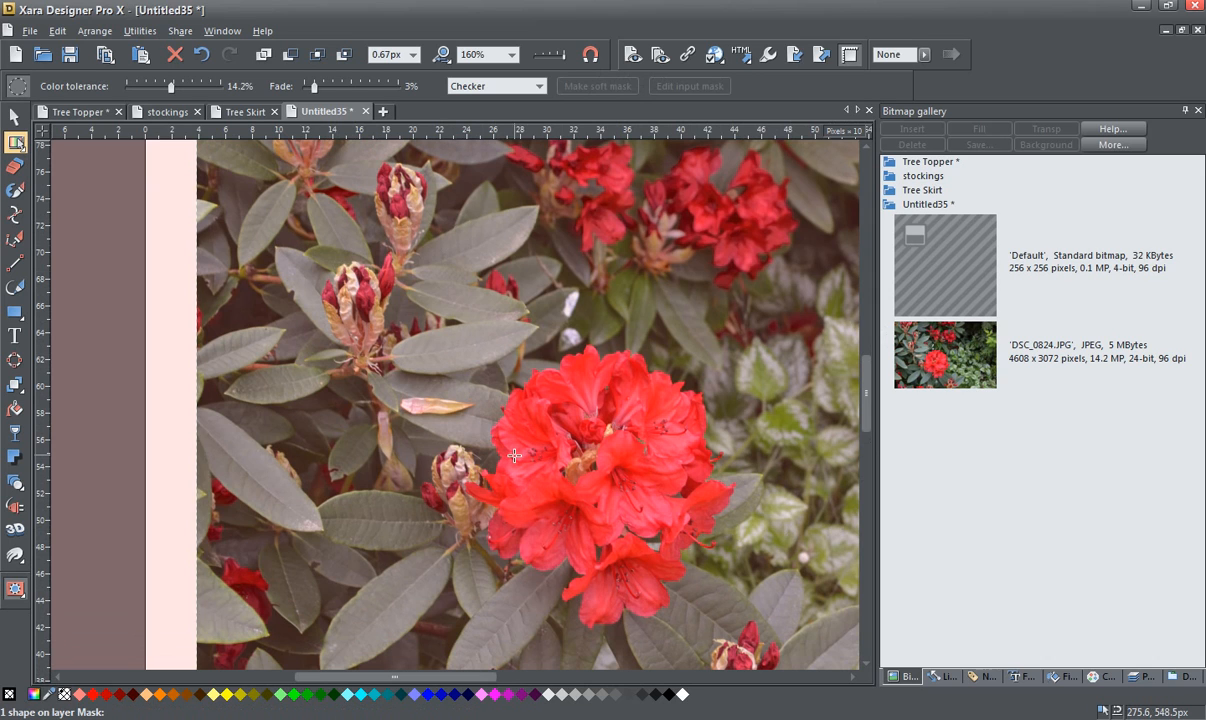
{"action": "mouse_move", "coordinate": [18, 150]}
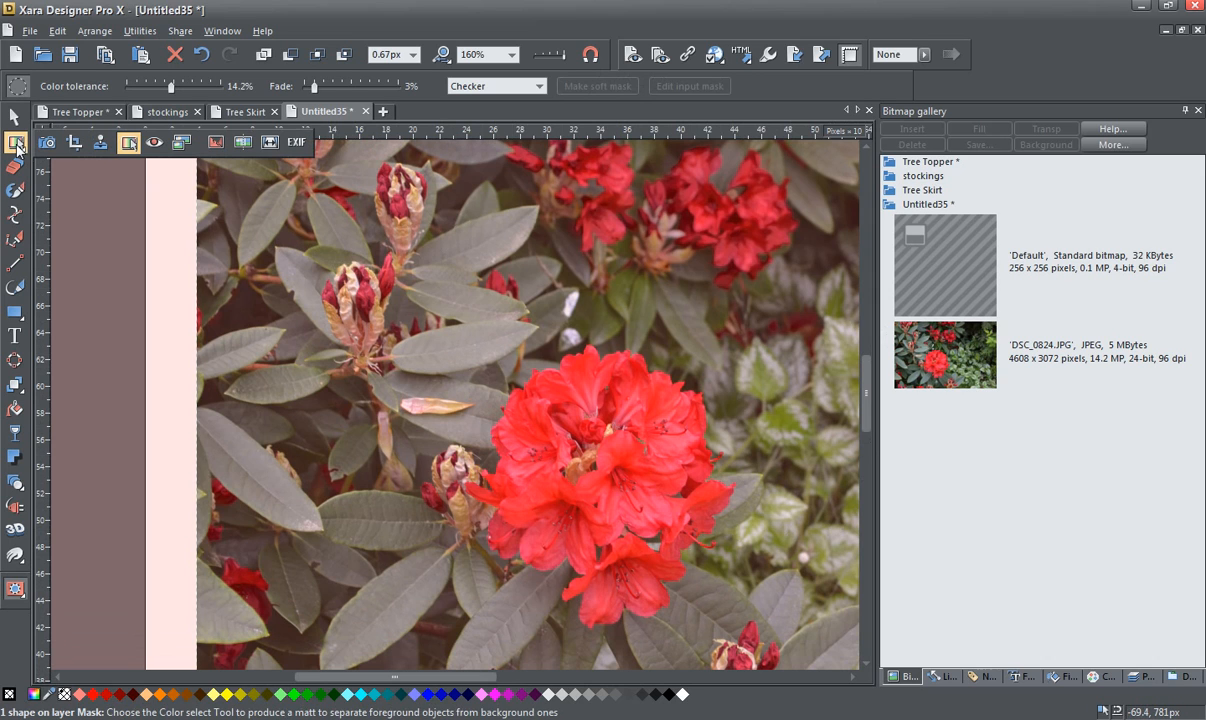
Apply a photo hue adjustment to the masked flowers with the Photo Tool and raise its strength to the maximum
{"action": "left_click", "coordinate": [47, 143]}
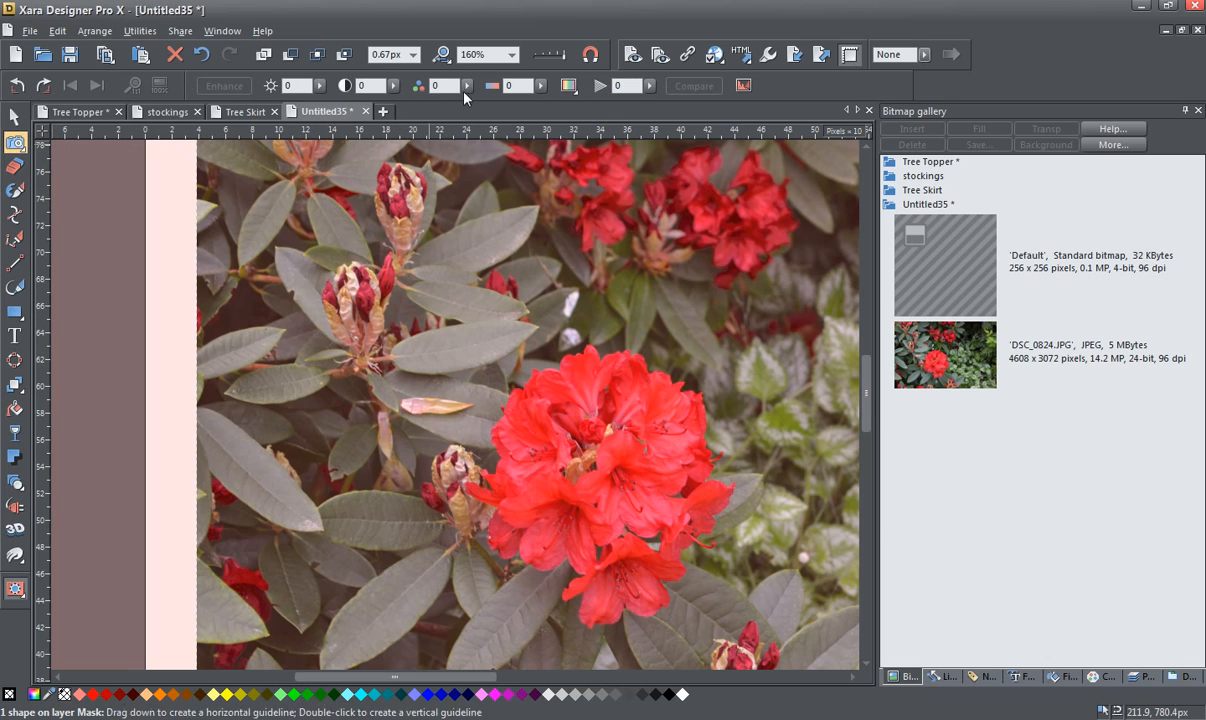
{"action": "left_click", "coordinate": [569, 87]}
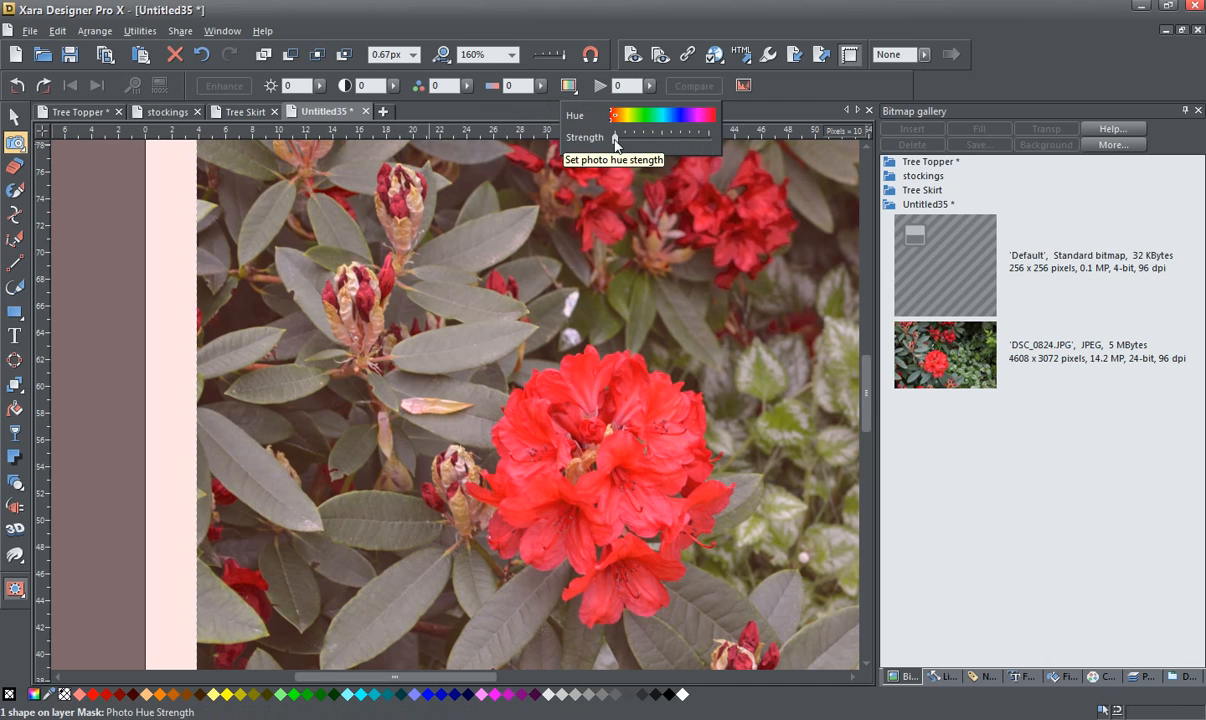
{"action": "left_click_drag", "start_coordinate": [616, 140], "coordinate": [636, 141]}
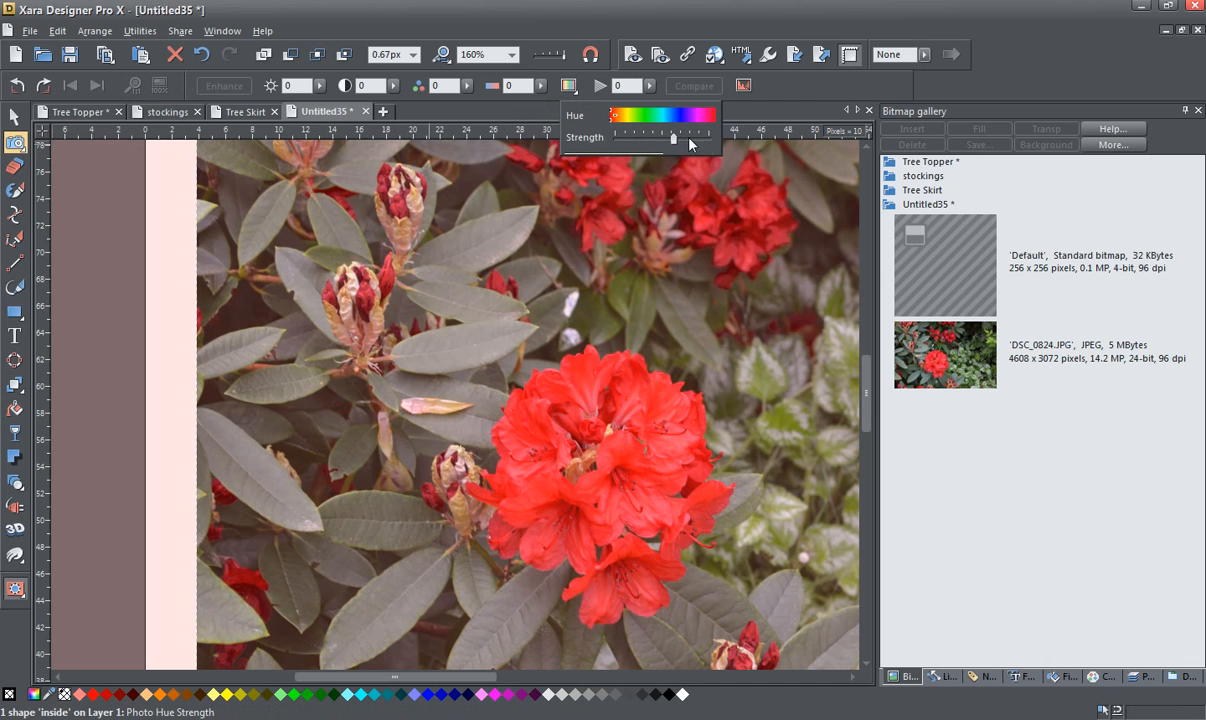
{"action": "left_click_drag", "start_coordinate": [713, 139], "coordinate": [713, 138]}
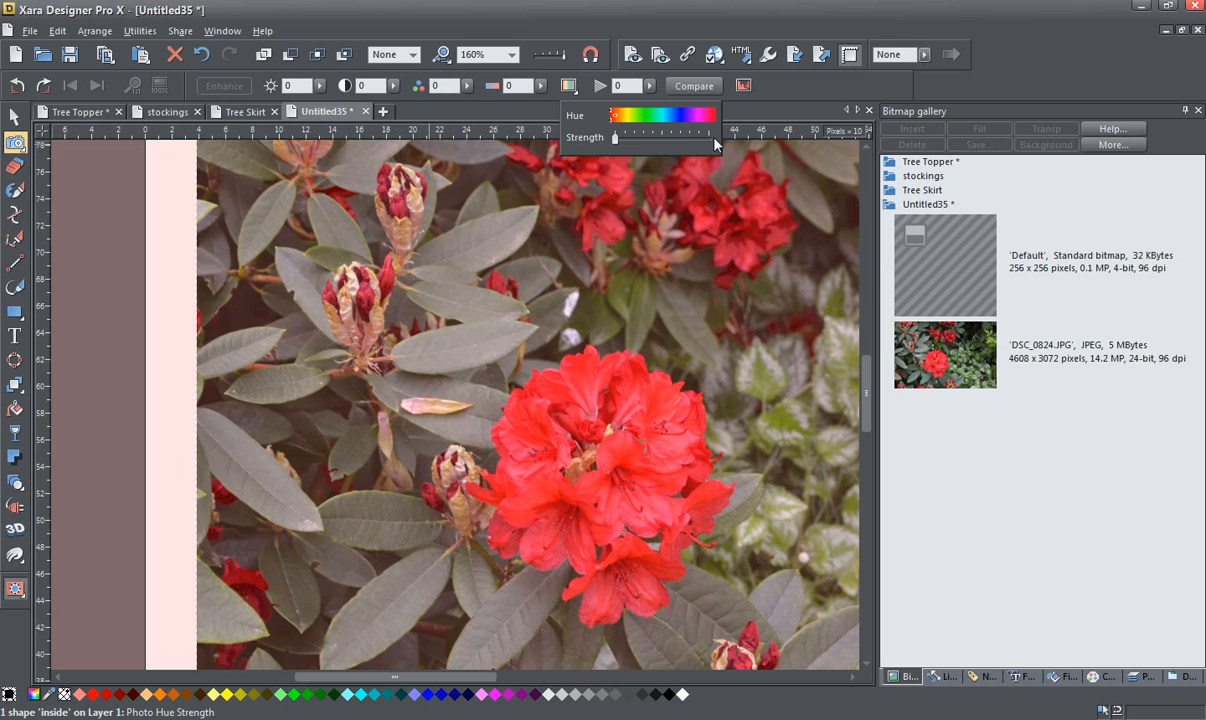
{"action": "left_click_drag", "start_coordinate": [630, 139], "coordinate": [662, 139]}
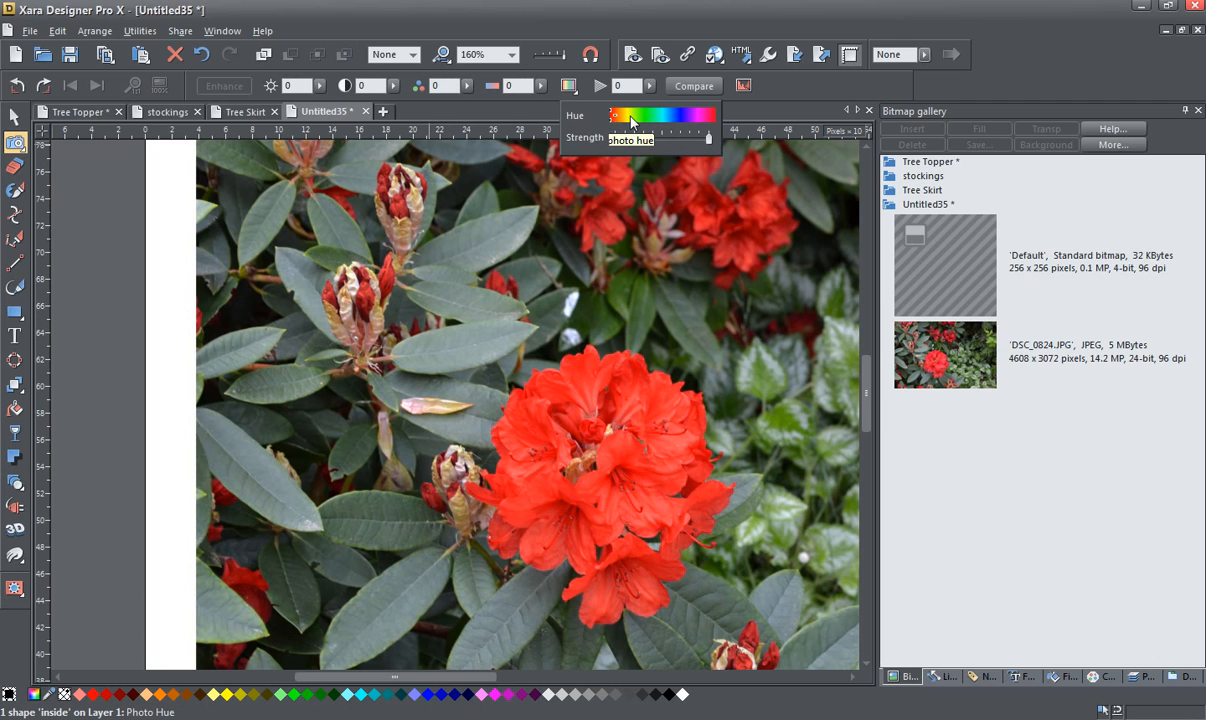
Try yellow, green, blue and violet hues on the masked flowers and settle on magenta
{"action": "left_click_drag", "start_coordinate": [611, 120], "coordinate": [633, 120]}
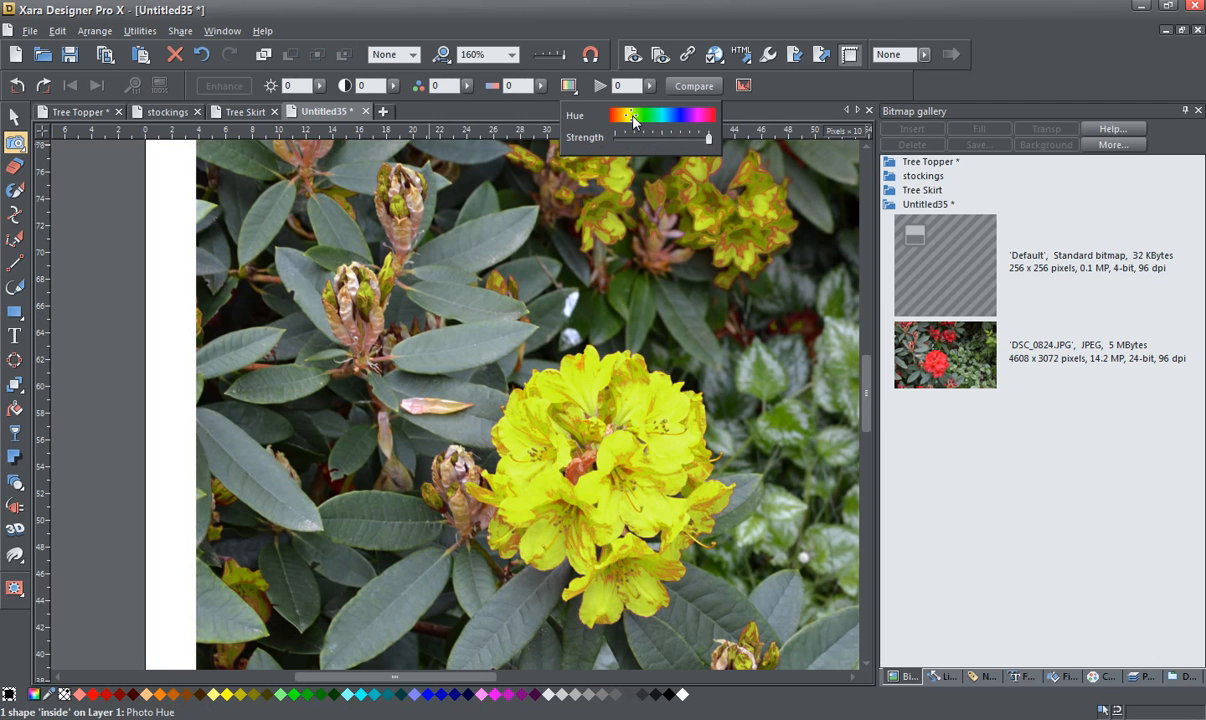
{"action": "left_click", "coordinate": [648, 120]}
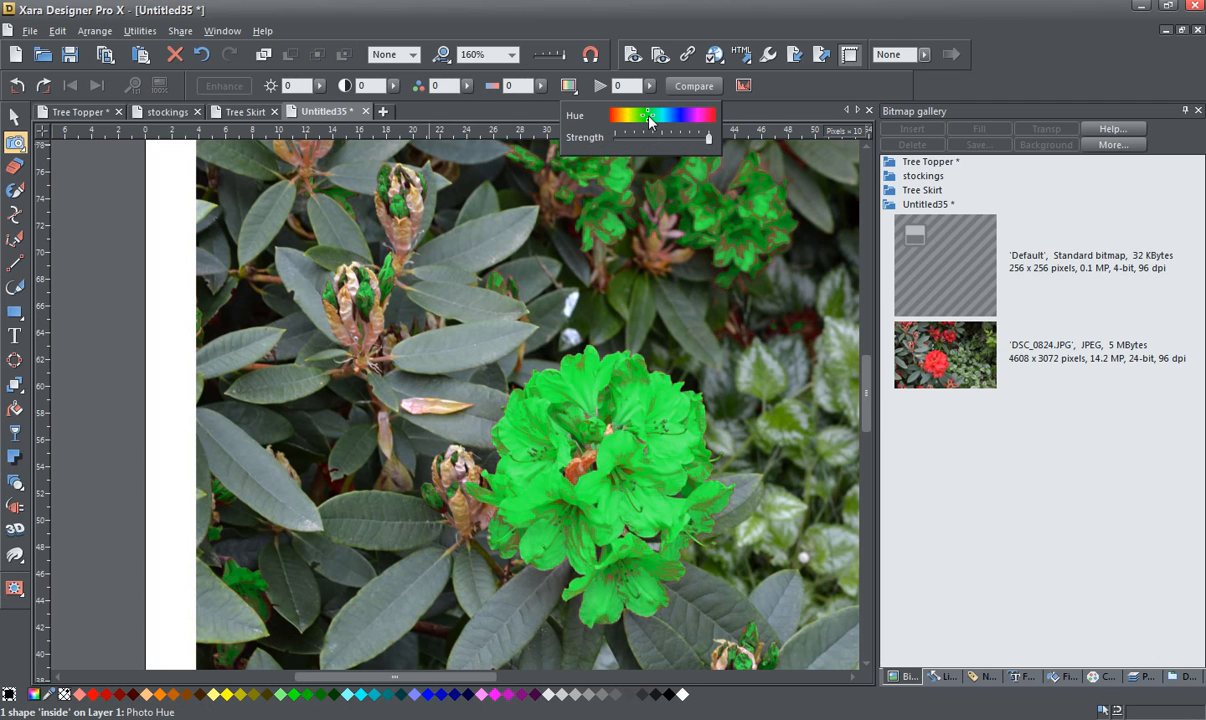
{"action": "left_click", "coordinate": [669, 120]}
{"action": "left_click", "coordinate": [683, 120]}
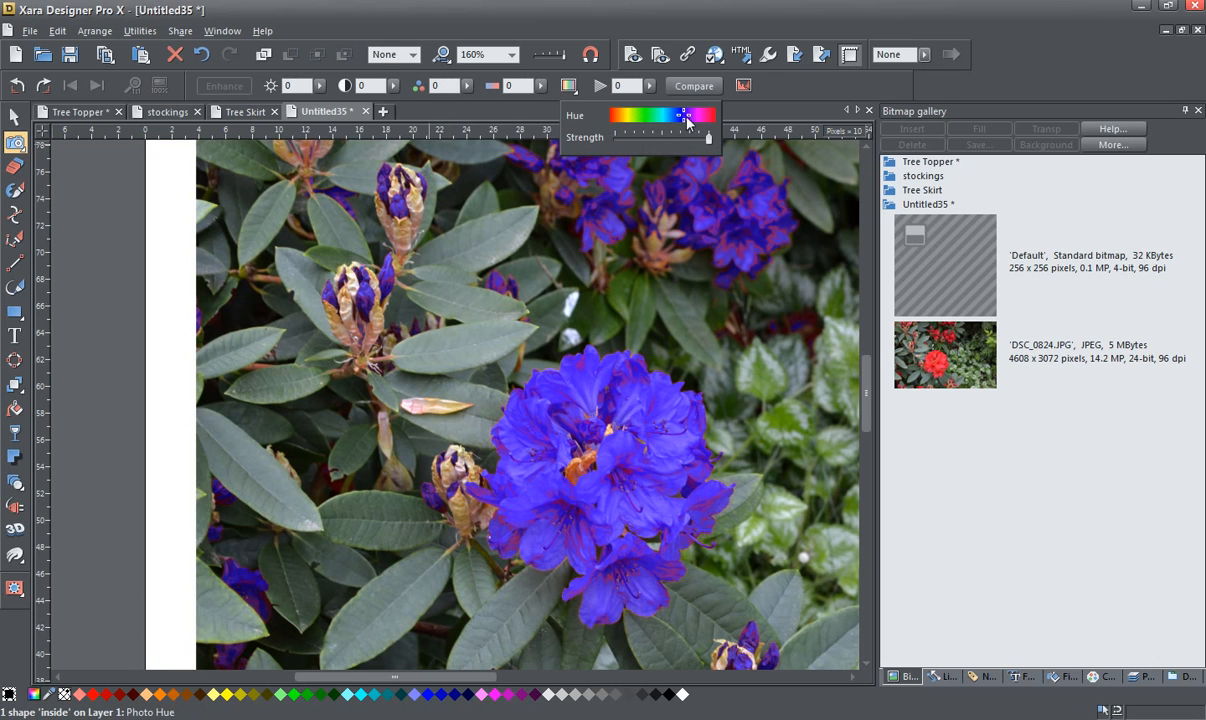
{"action": "left_click", "coordinate": [689, 119]}
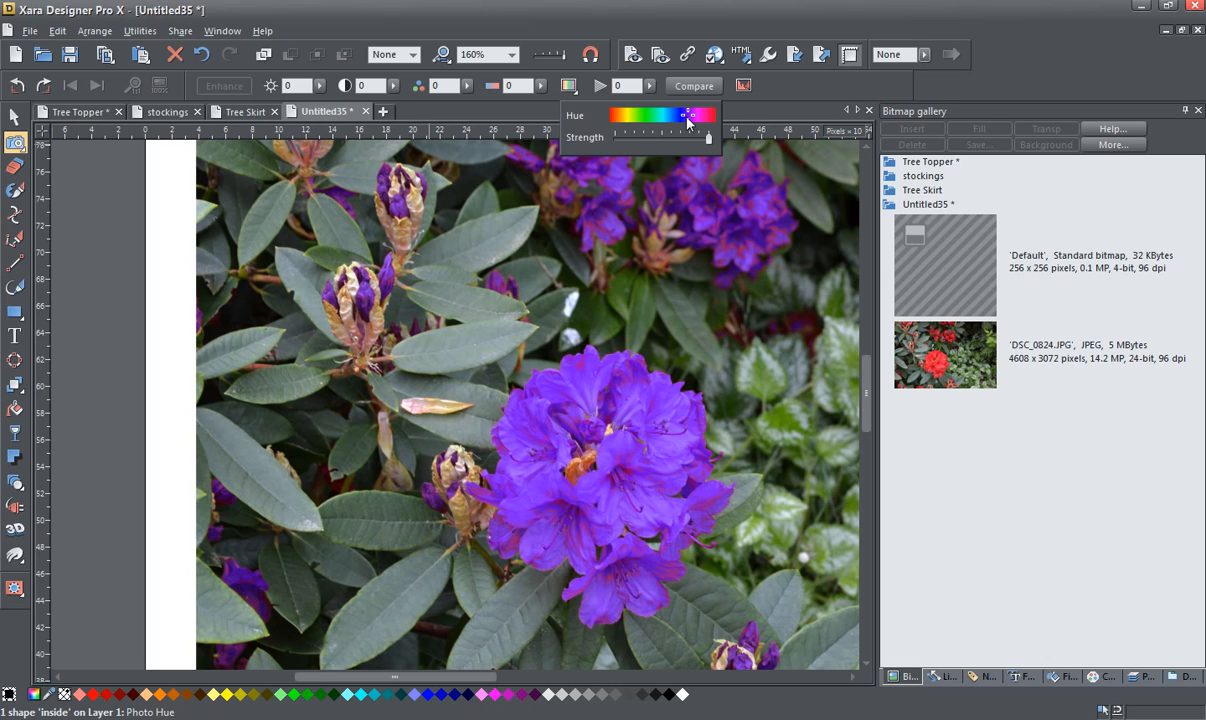
{"action": "left_click", "coordinate": [694, 119]}
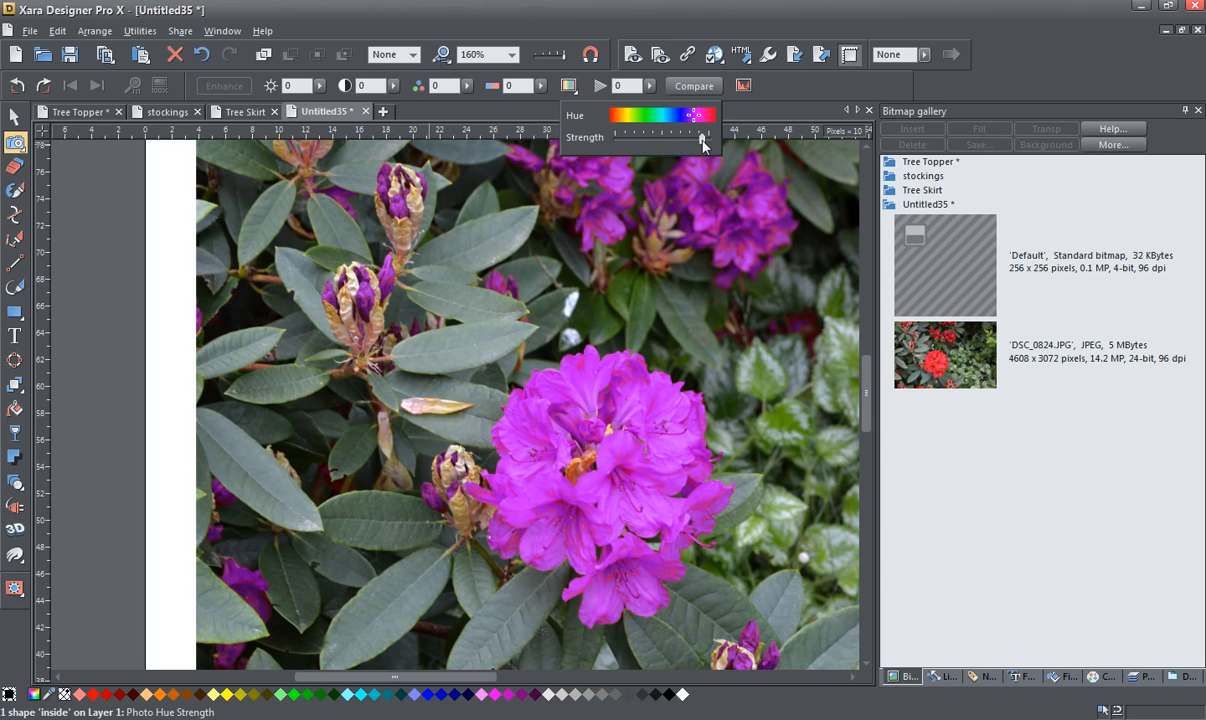
Reduce the hue strength to a little over half to give the flowers a softer pink
{"action": "left_click_drag", "start_coordinate": [701, 145], "coordinate": [684, 147]}
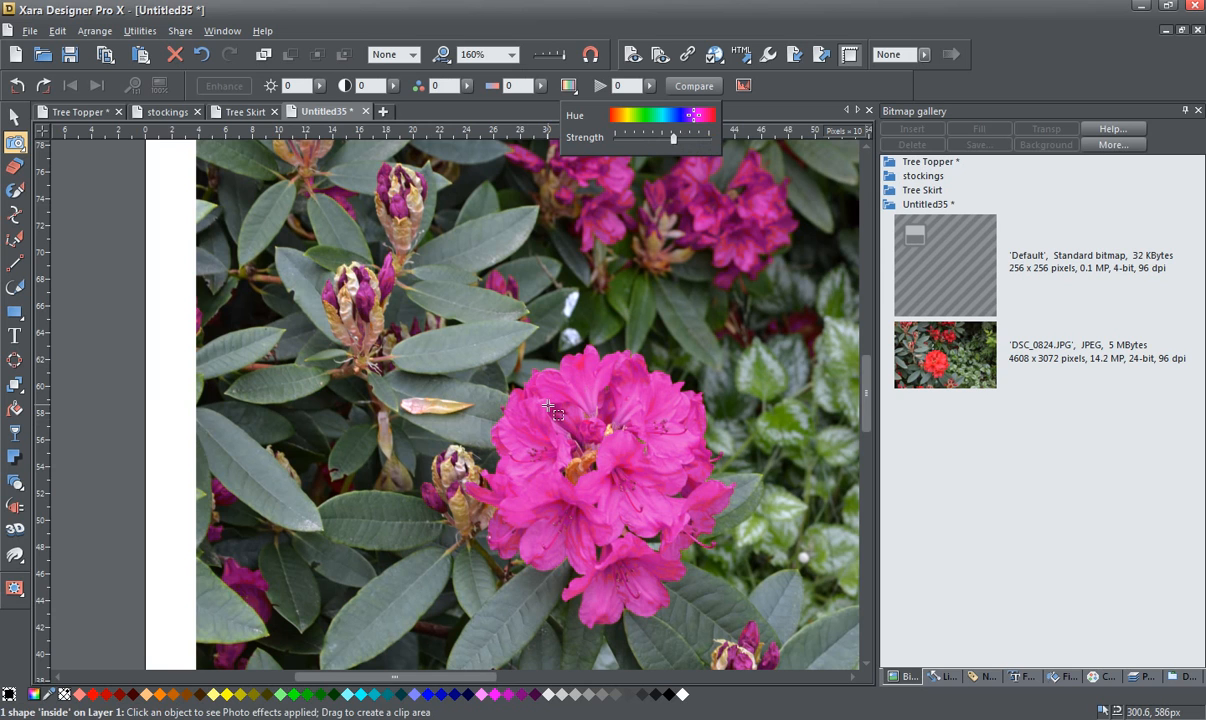
{"action": "scroll", "coordinate": [549, 407], "scroll_direction": "down", "scroll_amount": 2}
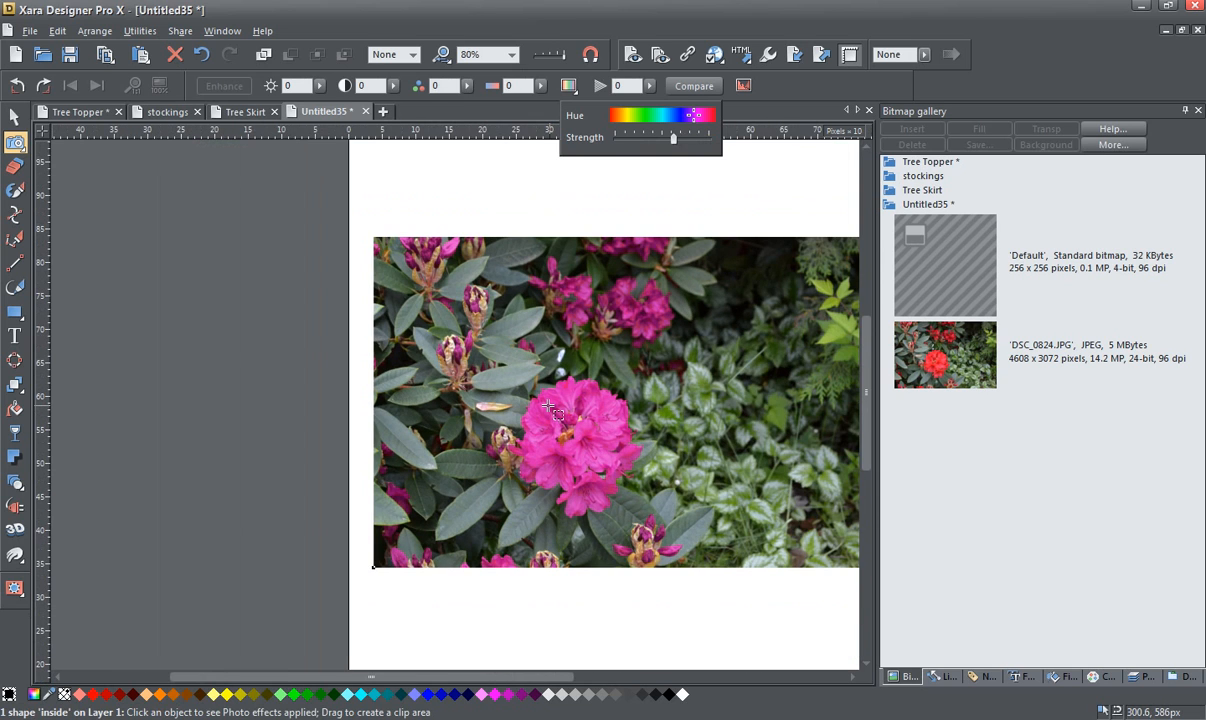
{"action": "scroll", "coordinate": [549, 407], "scroll_direction": "down", "scroll_amount": 1}
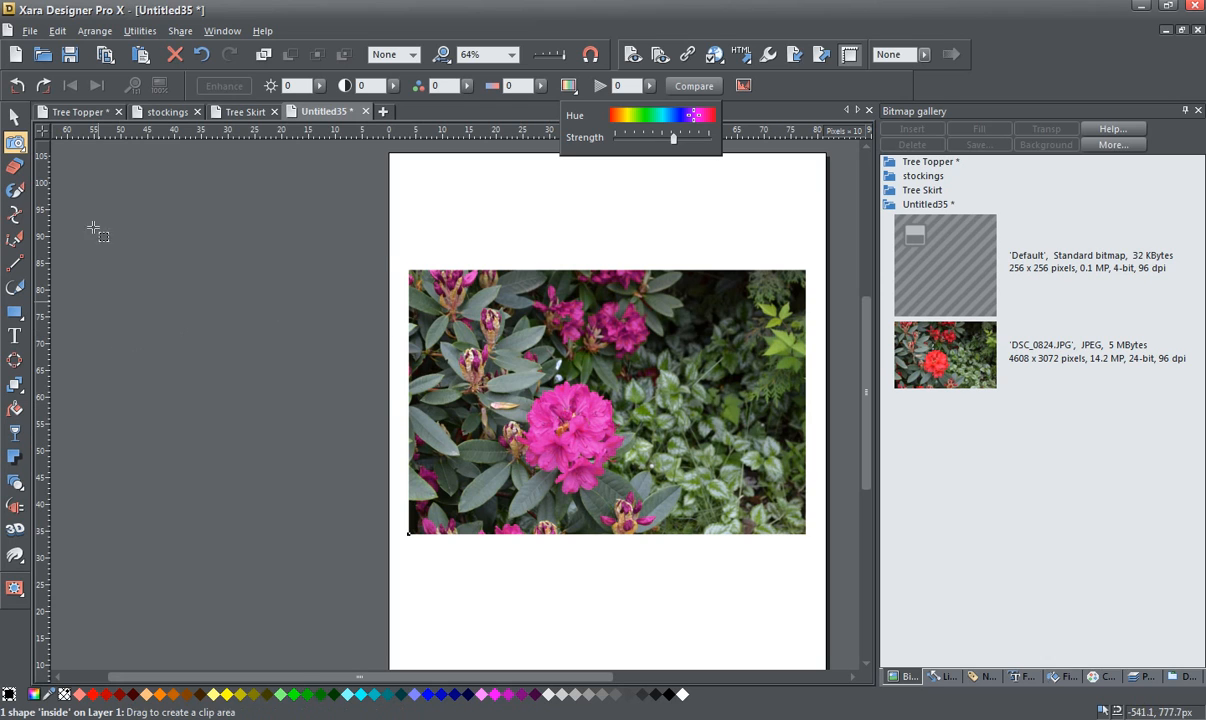
Move the recolored photo off the page to its left and position the red photo at X 83 px, Y 269.9 px
{"action": "left_click", "coordinate": [14, 118]}
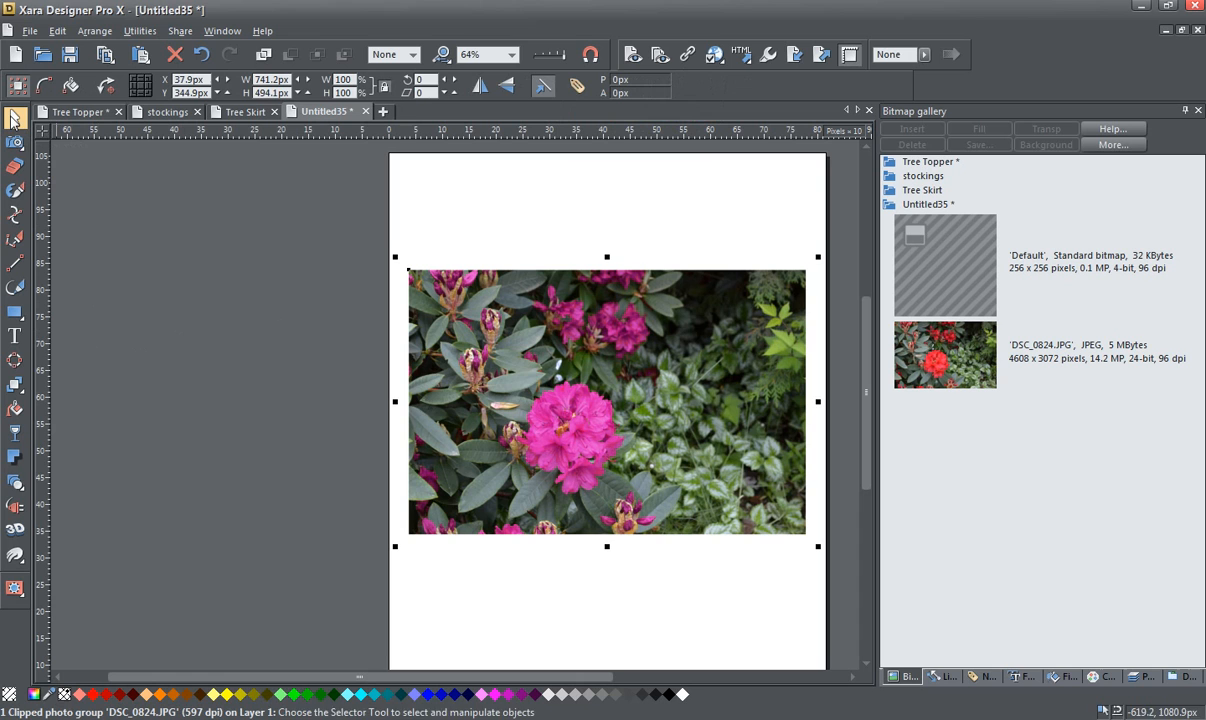
{"action": "left_click_drag", "start_coordinate": [716, 448], "coordinate": [323, 377]}
{"action": "scroll", "coordinate": [591, 456], "scroll_direction": "down", "scroll_amount": 2}
{"action": "left_click_drag", "start_coordinate": [590, 453], "coordinate": [422, 397]}
{"action": "left_click_drag", "start_coordinate": [780, 404], "coordinate": [447, 427]}
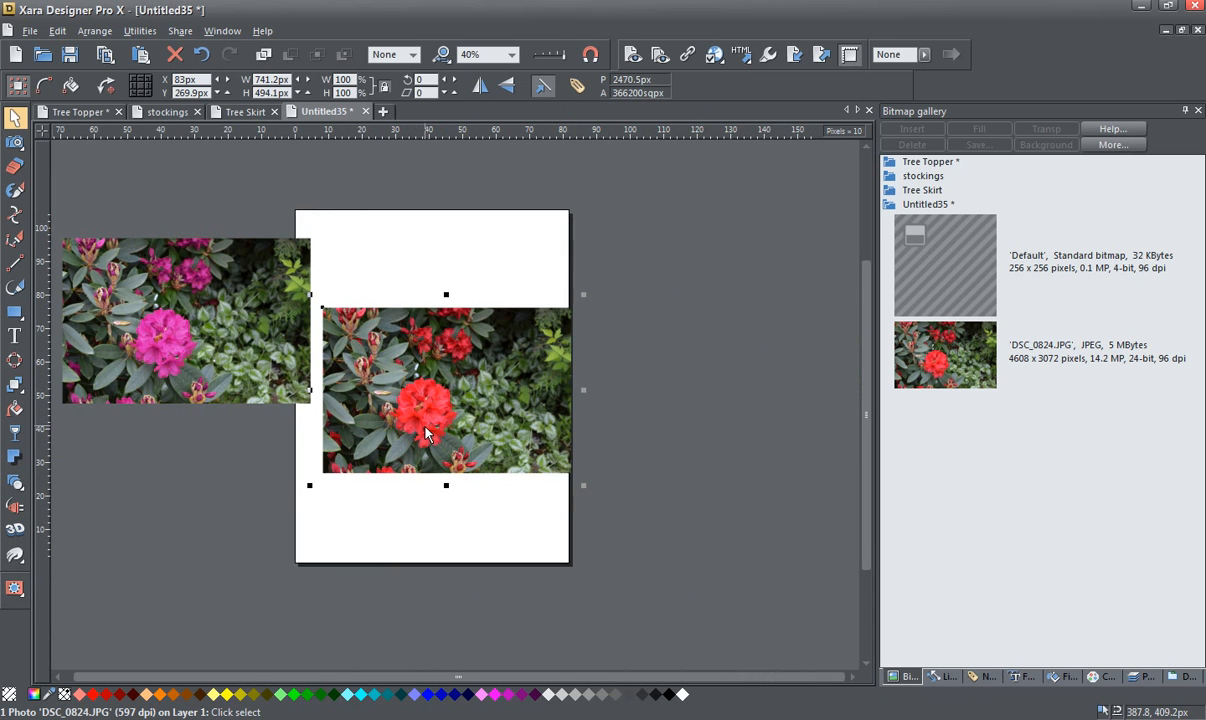
Turn on mask mode for the red photo, with the large flower in close view
{"action": "scroll", "coordinate": [425, 433], "scroll_direction": "up", "scroll_amount": 4}
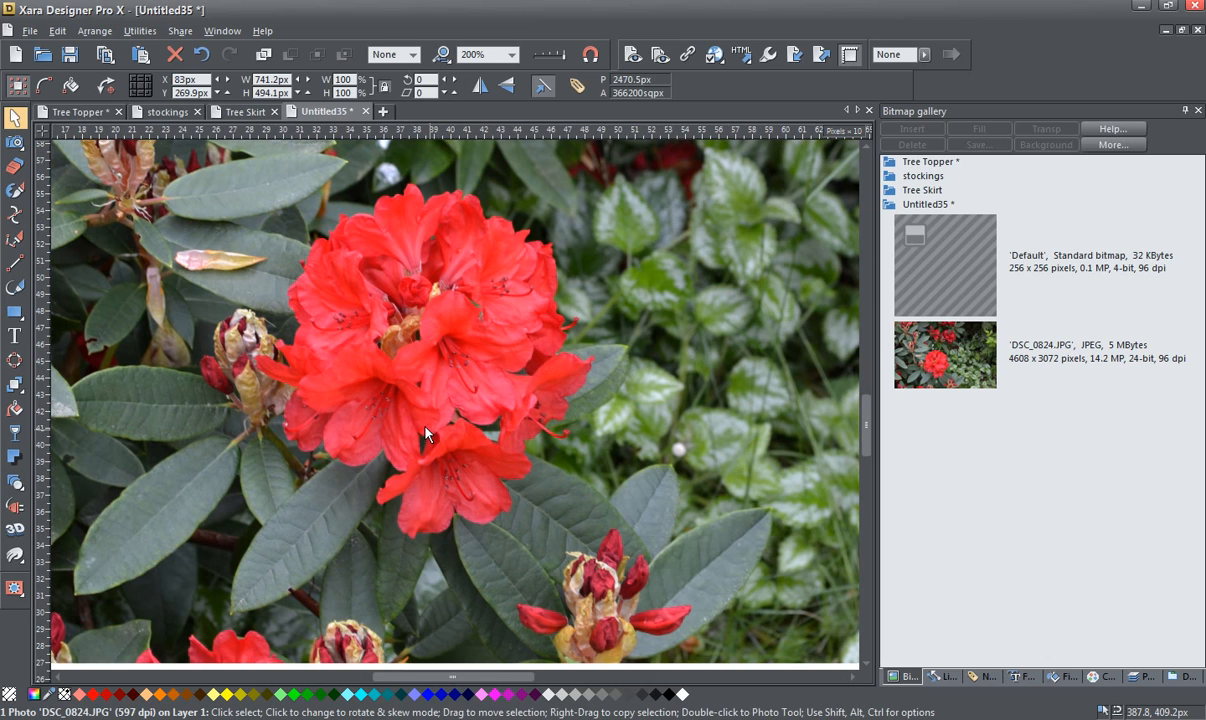
{"action": "scroll", "coordinate": [425, 433], "scroll_direction": "down", "scroll_amount": 1}
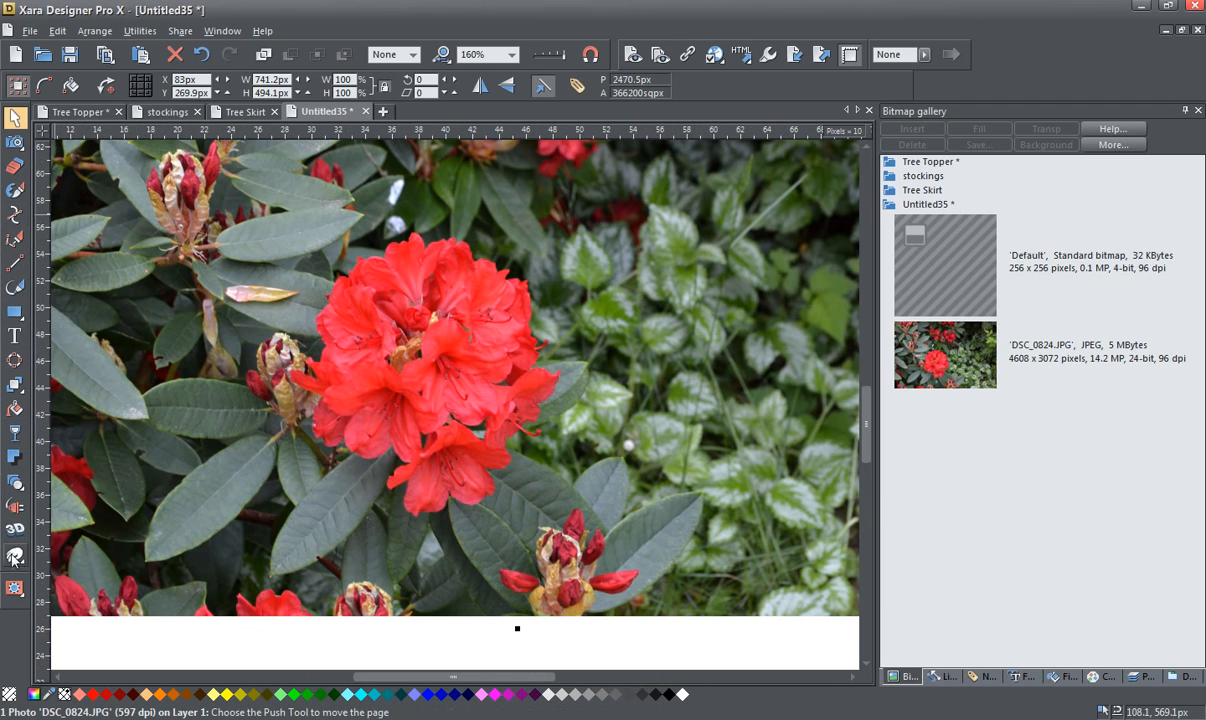
{"action": "left_click", "coordinate": [13, 590]}
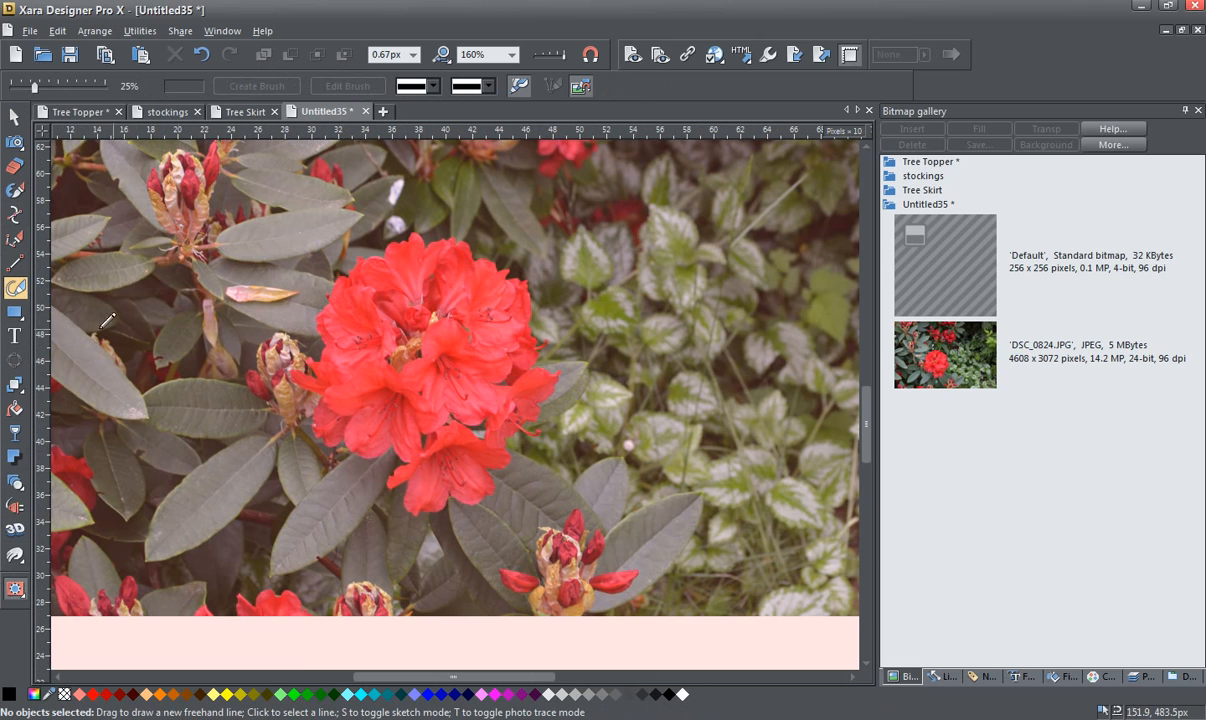
Start a straight-segment mask outline with the Shape Editor Tool, from the large flower's top petal tip along its upper-left edge
{"action": "left_click", "coordinate": [14, 213]}
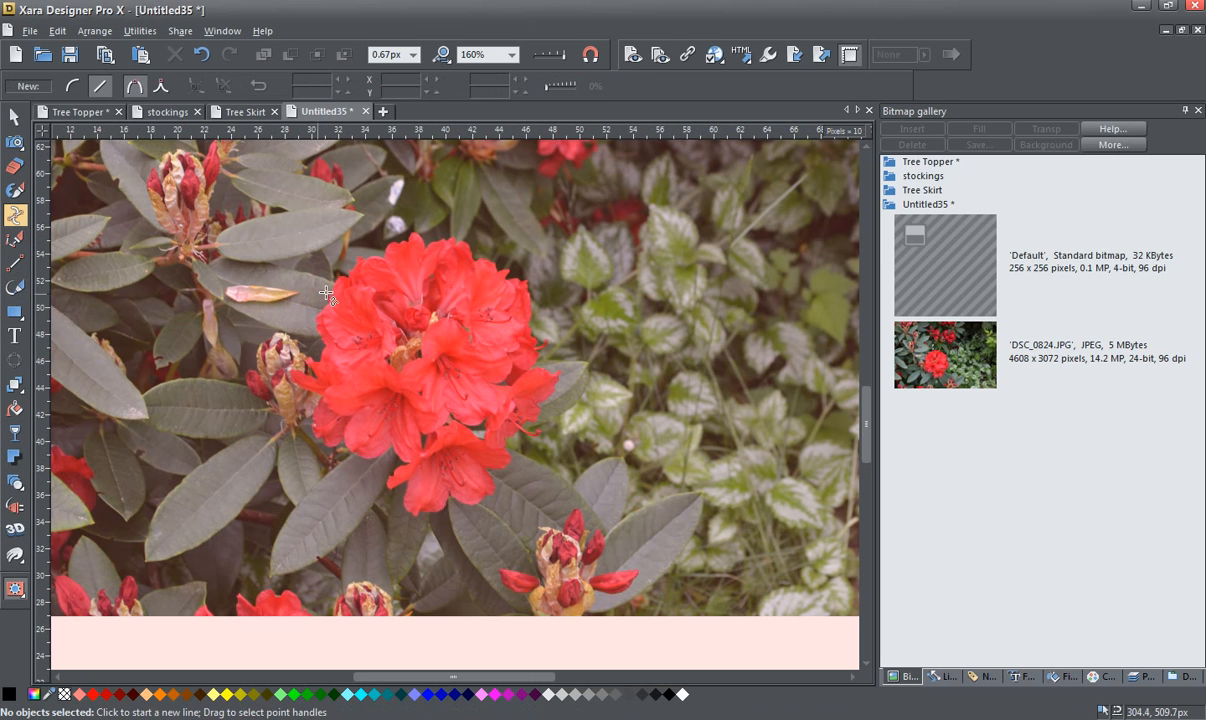
{"action": "scroll", "coordinate": [350, 292], "scroll_direction": "up", "scroll_amount": 1}
{"action": "scroll", "coordinate": [350, 292], "scroll_direction": "up", "scroll_amount": 1}
{"action": "scroll", "coordinate": [350, 292], "scroll_direction": "down", "scroll_amount": 1}
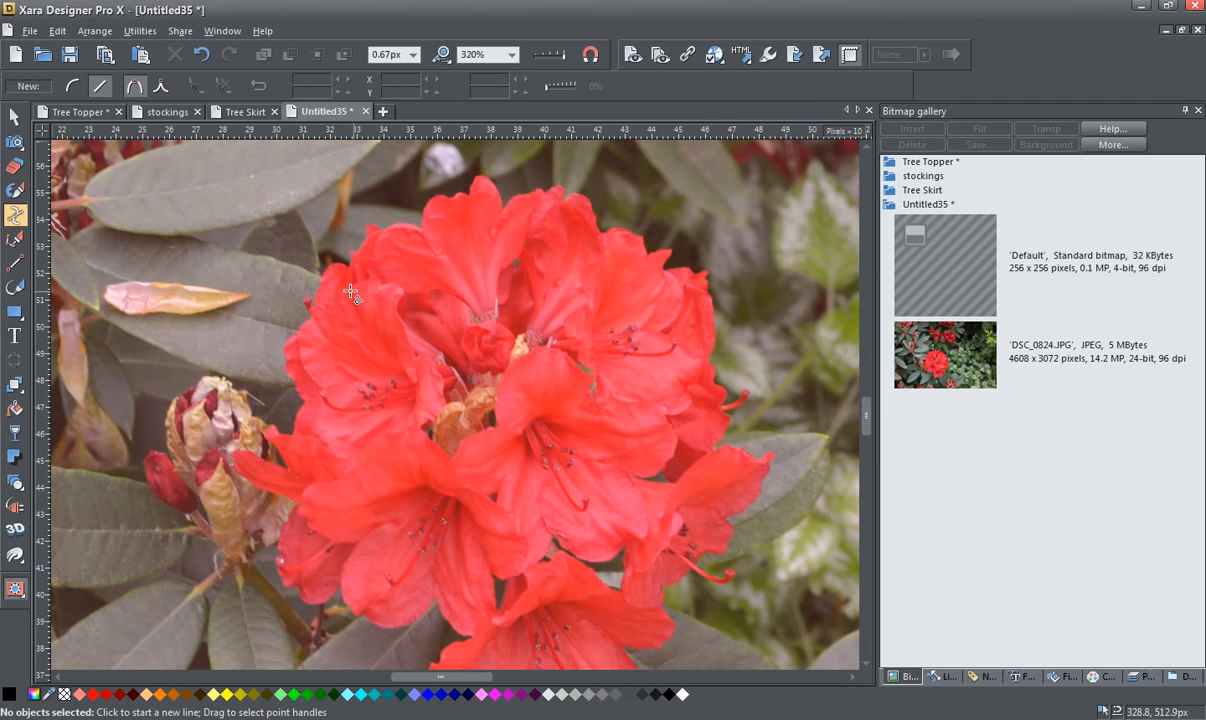
{"action": "left_click", "coordinate": [506, 187]}
{"action": "left_click", "coordinate": [490, 167]}
{"action": "left_click", "coordinate": [464, 176]}
{"action": "left_click", "coordinate": [449, 184]}
{"action": "left_click", "coordinate": [424, 192]}
{"action": "left_click", "coordinate": [407, 210]}
{"action": "left_click", "coordinate": [389, 212]}
{"action": "left_click", "coordinate": [360, 210]}
Continue the mask outline down the flower's left side to just above the pointed petal beside the bud
{"action": "left_click", "coordinate": [342, 229]}
{"action": "left_click", "coordinate": [328, 247]}
{"action": "left_click", "coordinate": [311, 265]}
{"action": "left_click", "coordinate": [311, 284]}
{"action": "left_click", "coordinate": [296, 299]}
{"action": "left_click", "coordinate": [295, 309]}
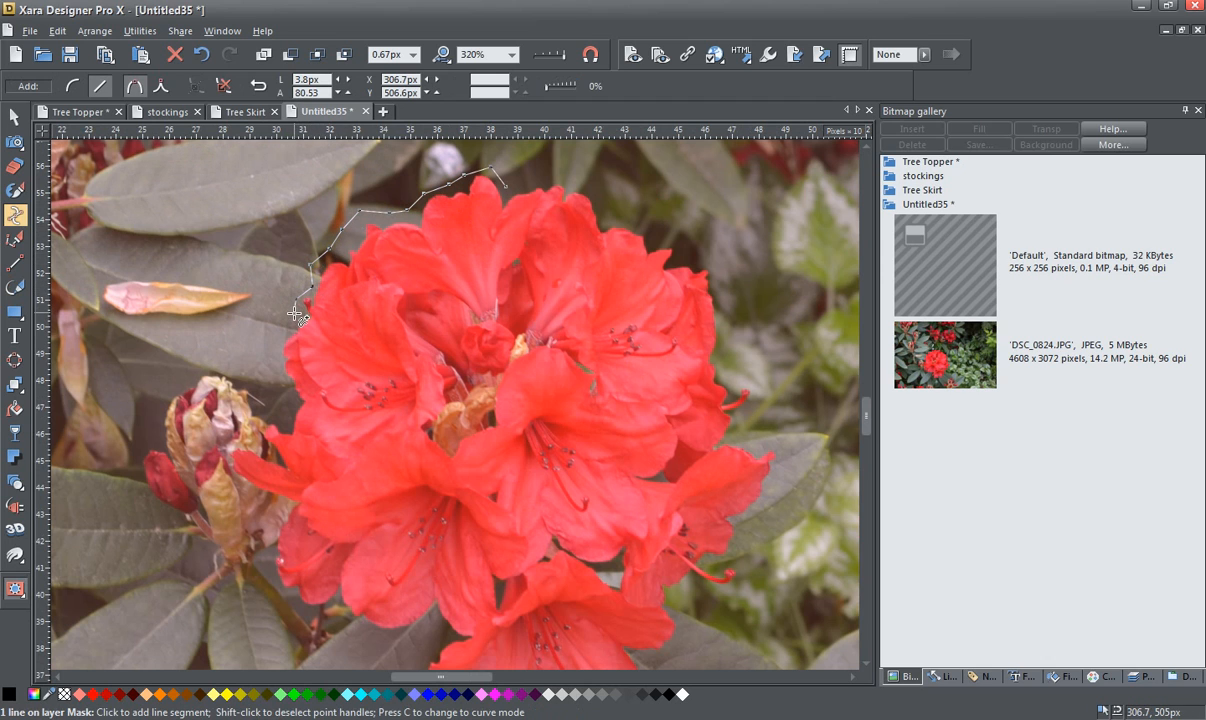
{"action": "left_click", "coordinate": [291, 328]}
{"action": "left_click", "coordinate": [277, 350]}
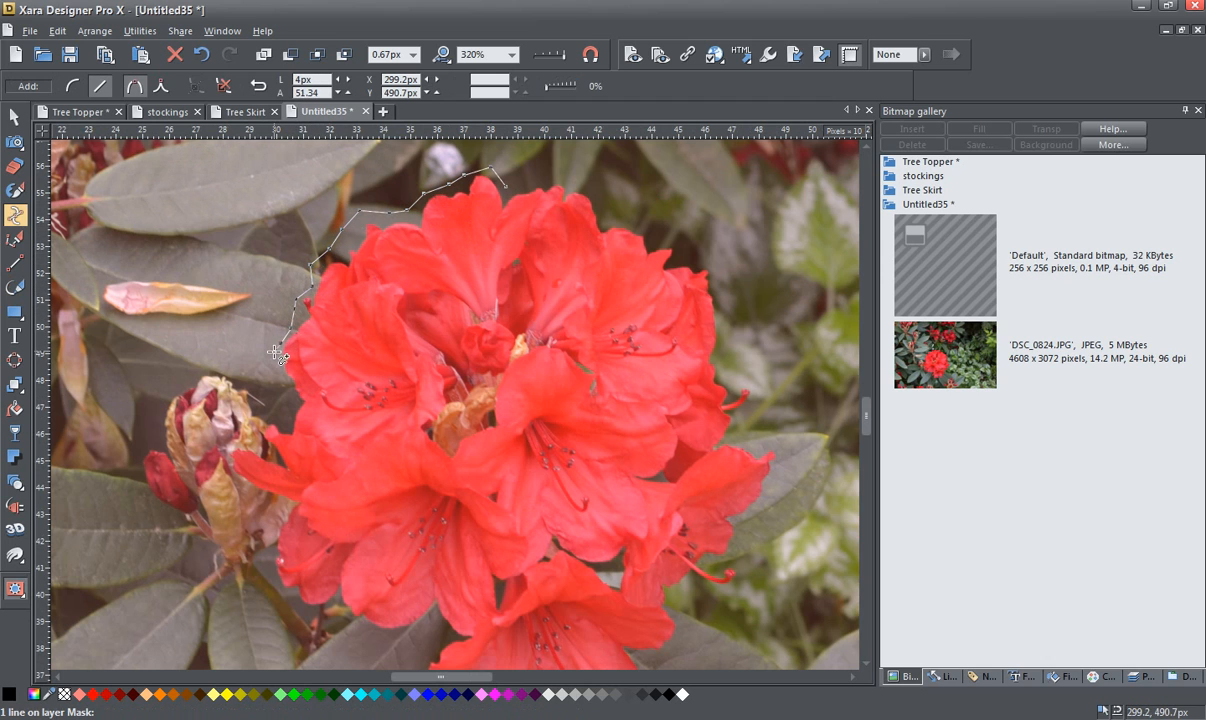
{"action": "left_click", "coordinate": [290, 393]}
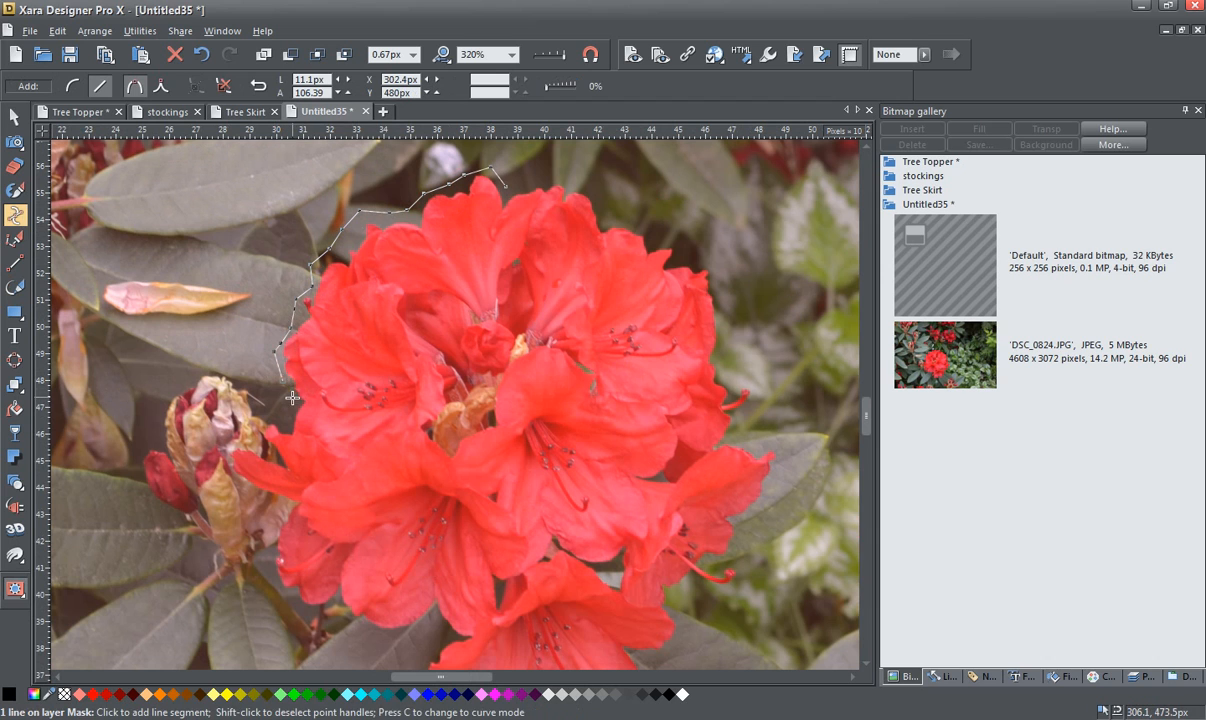
Trace the mask outline around the tip of the pointed petal that overlaps the bud
{"action": "left_click", "coordinate": [287, 416]}
{"action": "left_click", "coordinate": [274, 422]}
{"action": "left_click", "coordinate": [263, 445]}
{"action": "left_click", "coordinate": [234, 451]}
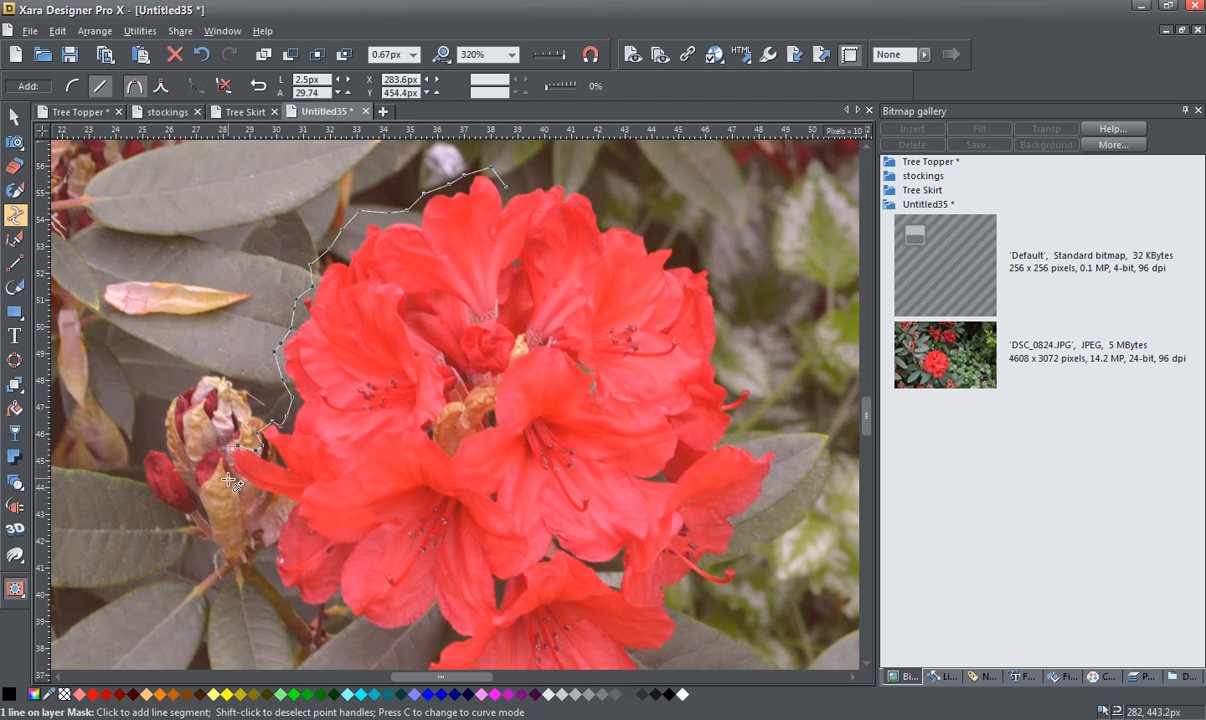
{"action": "scroll", "coordinate": [234, 451], "scroll_direction": "up", "scroll_amount": 3}
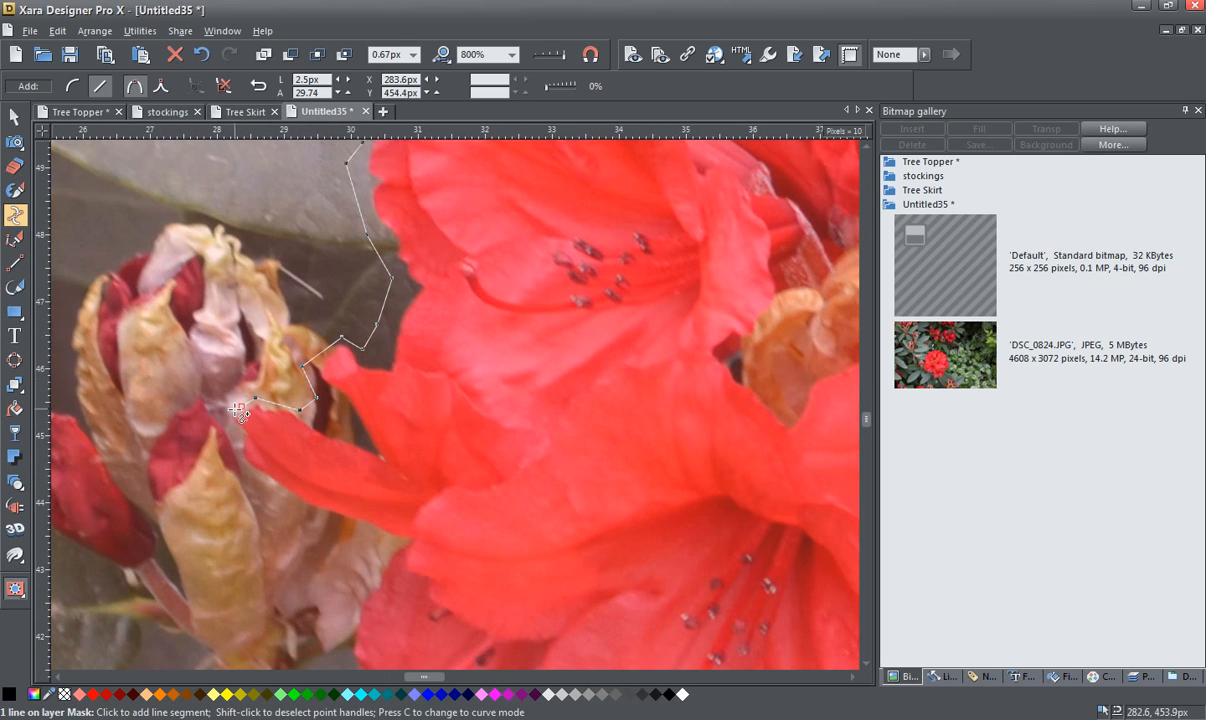
{"action": "left_click", "coordinate": [233, 427]}
{"action": "left_click", "coordinate": [257, 481]}
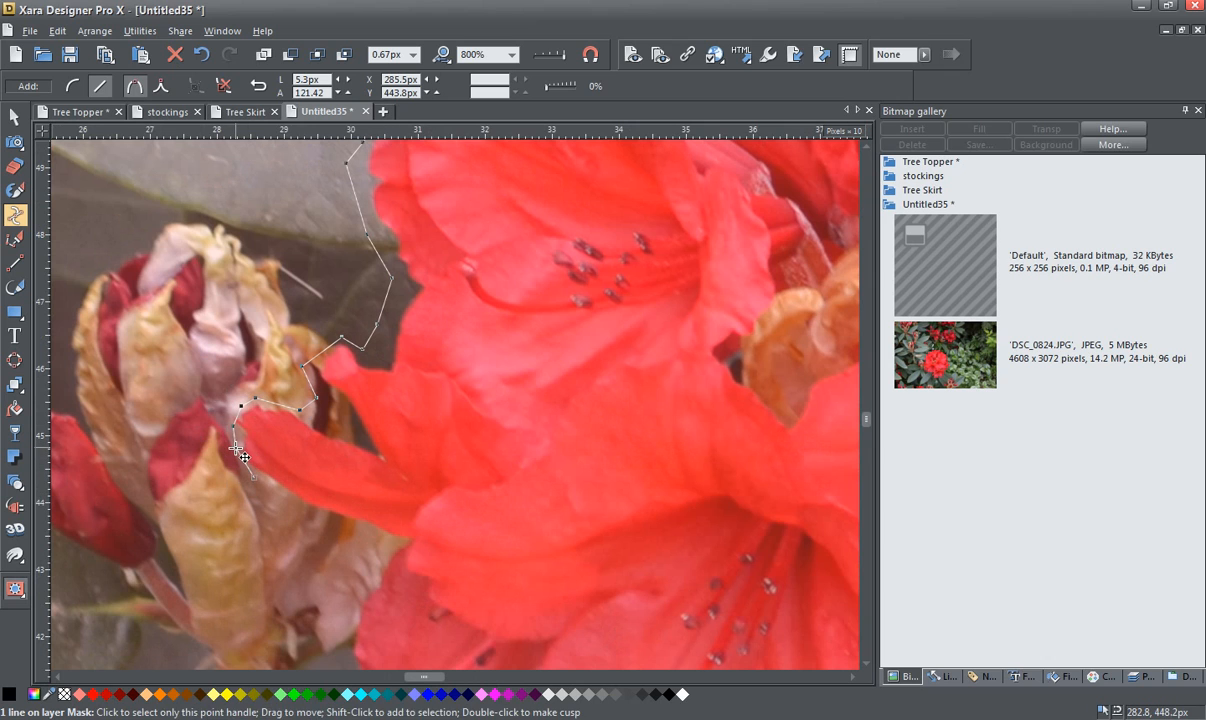
Try to adjust and extend the outline below the pointed petal's tip, and undo the stray segment
{"action": "left_click", "coordinate": [240, 453]}
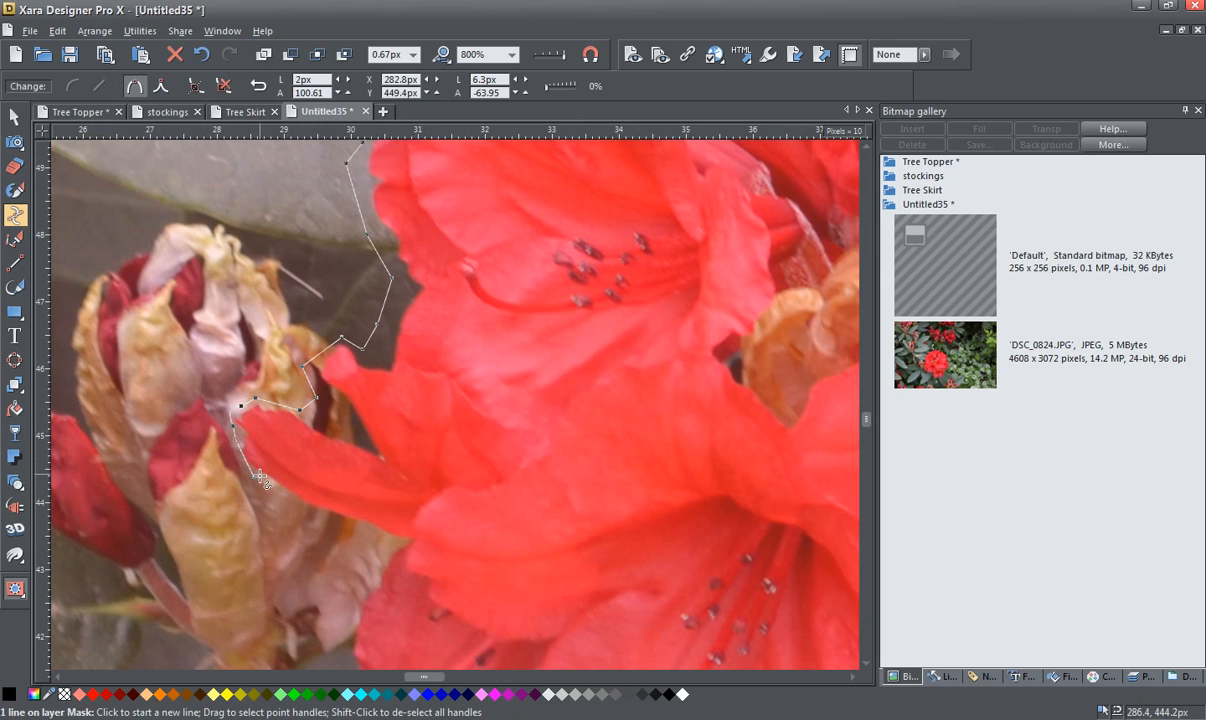
{"action": "left_click", "coordinate": [245, 461]}
{"action": "left_click", "coordinate": [278, 505]}
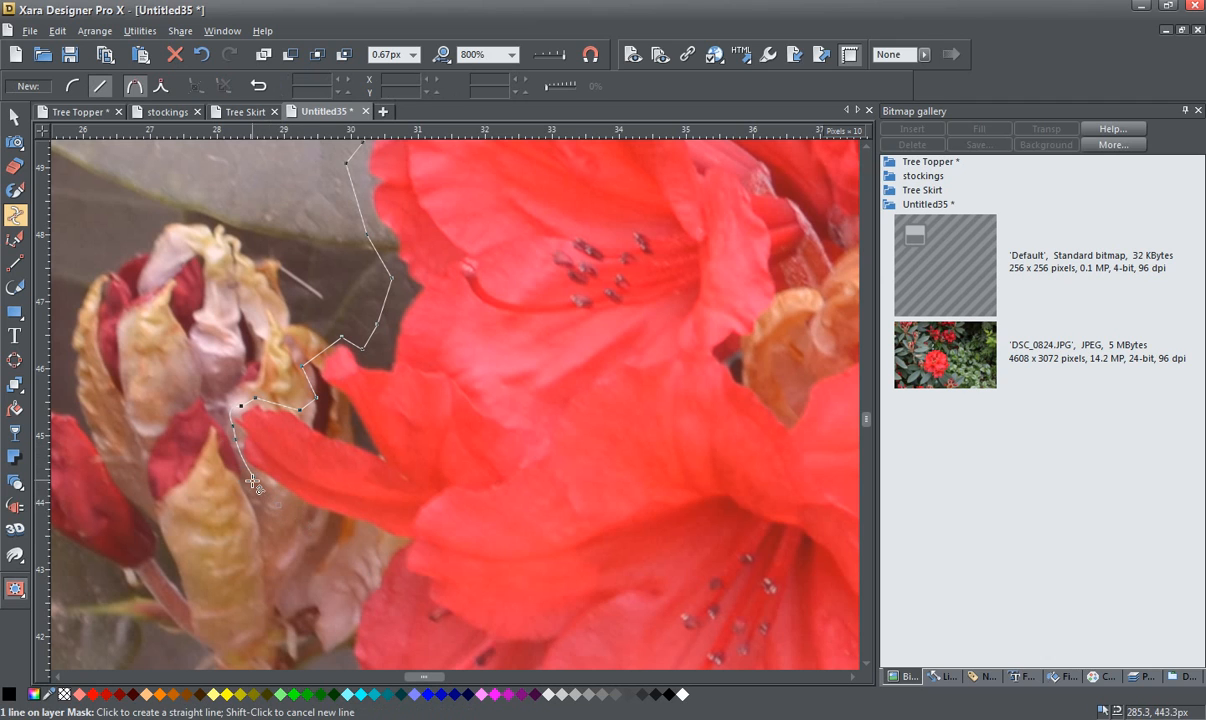
{"action": "left_click", "coordinate": [297, 509]}
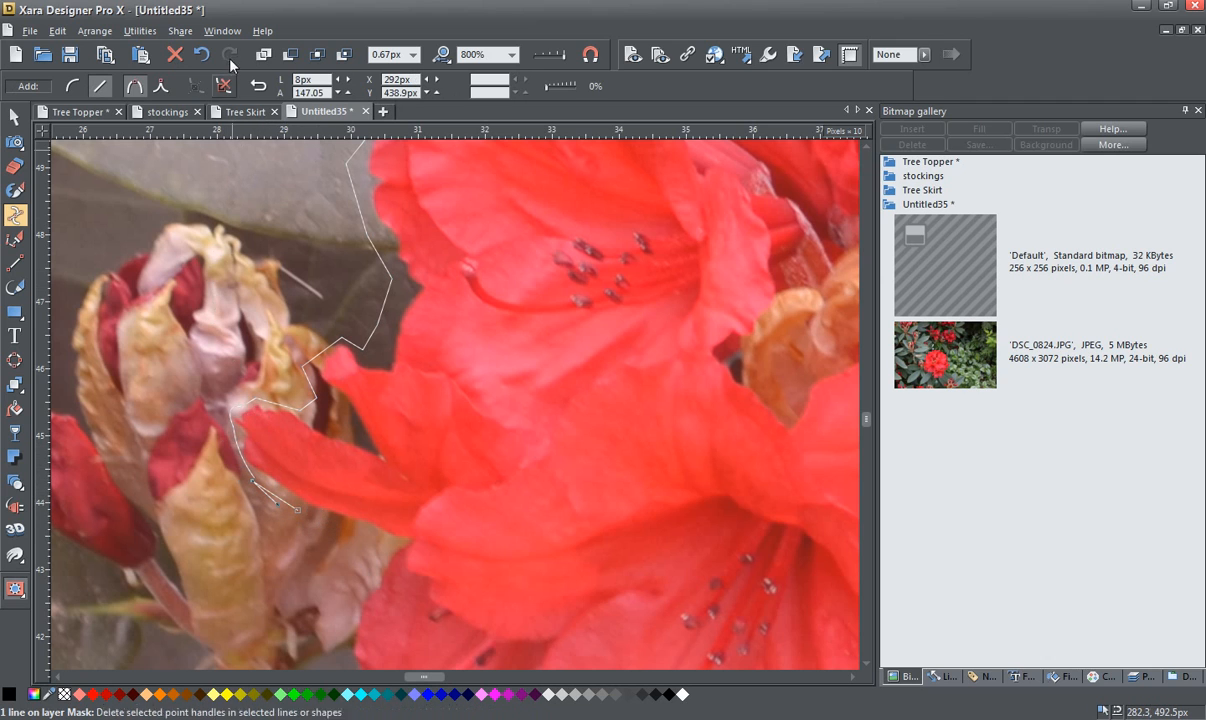
{"action": "left_click", "coordinate": [203, 55]}
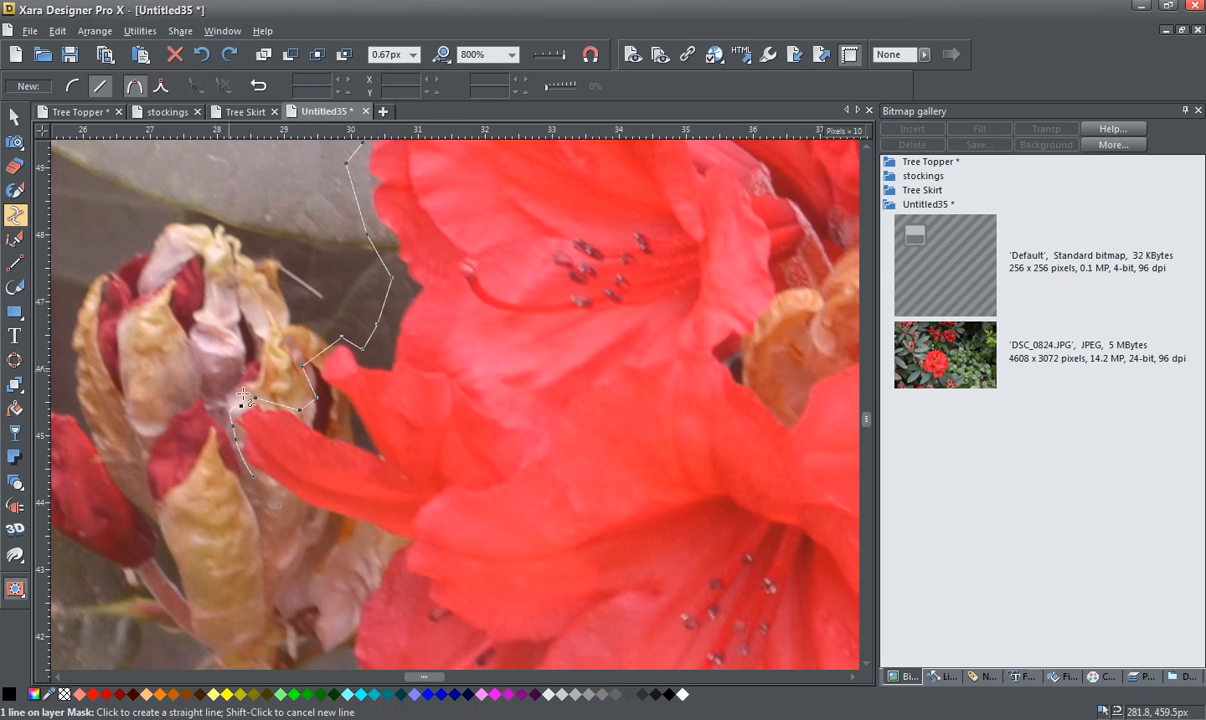
Resume the outline from its last point and trace beneath the pointed petal to the notch at the lower-left petal
{"action": "left_click", "coordinate": [255, 476]}
{"action": "left_click", "coordinate": [296, 506]}
{"action": "left_click", "coordinate": [327, 520]}
{"action": "left_click", "coordinate": [364, 538]}
{"action": "left_click", "coordinate": [378, 544]}
{"action": "scroll", "coordinate": [378, 544], "scroll_direction": "down", "scroll_amount": 1}
{"action": "left_click_drag", "start_coordinate": [378, 544], "coordinate": [352, 215]}
Trace the mask outline around the flower's lower-left petals to the notch above the bottom blossom
{"action": "left_click", "coordinate": [330, 287]}
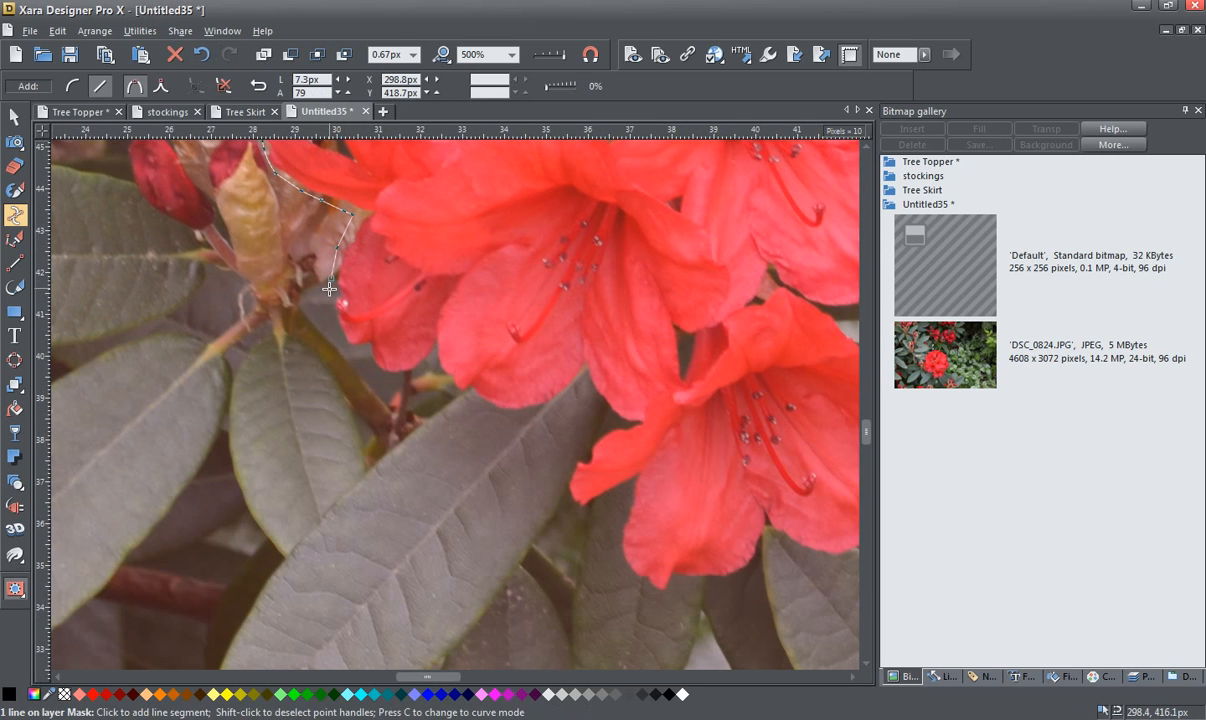
{"action": "left_click", "coordinate": [330, 316]}
{"action": "left_click", "coordinate": [347, 345]}
{"action": "left_click", "coordinate": [363, 363]}
{"action": "left_click", "coordinate": [380, 380]}
{"action": "left_click", "coordinate": [411, 381]}
{"action": "left_click", "coordinate": [420, 379]}
{"action": "left_click", "coordinate": [459, 404]}
{"action": "left_click", "coordinate": [503, 422]}
{"action": "left_click", "coordinate": [531, 430]}
{"action": "left_click", "coordinate": [553, 428]}
{"action": "left_click", "coordinate": [576, 410]}
Trace the mask outline around the left tip of the bottom blossom into the notch beneath that tip
{"action": "left_click", "coordinate": [557, 458]}
{"action": "left_click", "coordinate": [556, 493]}
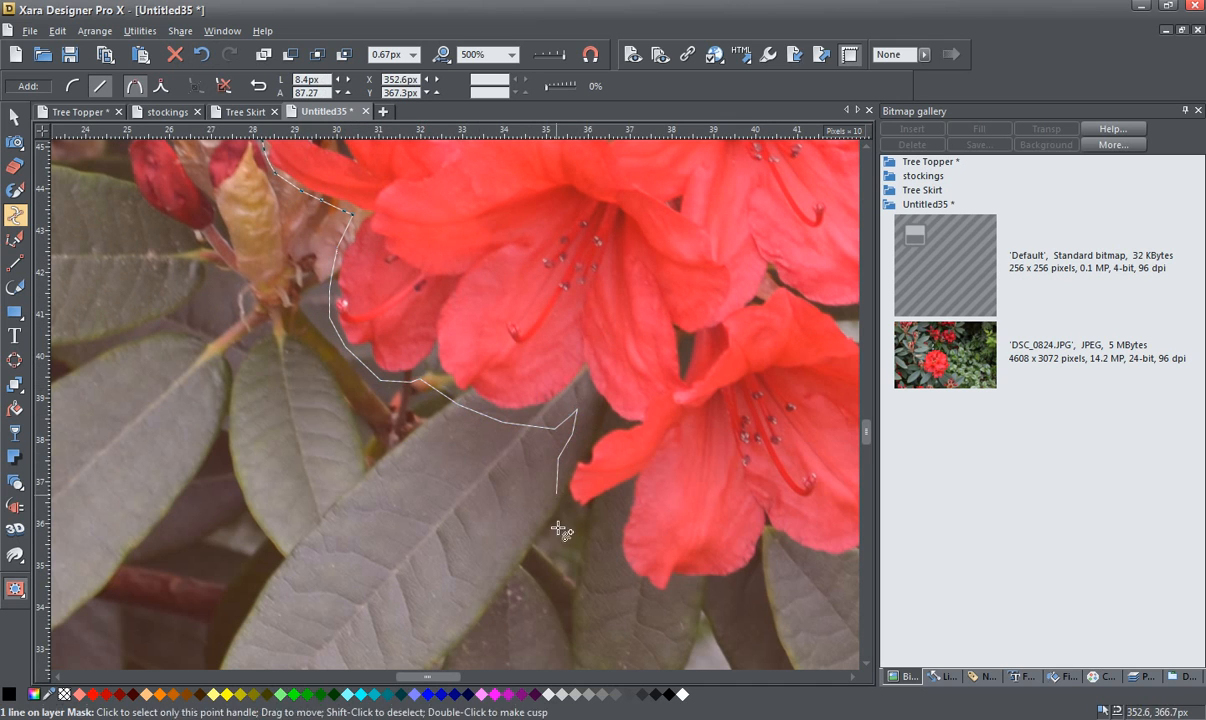
{"action": "left_click", "coordinate": [599, 512]}
{"action": "left_click", "coordinate": [619, 508]}
{"action": "left_click", "coordinate": [611, 528]}
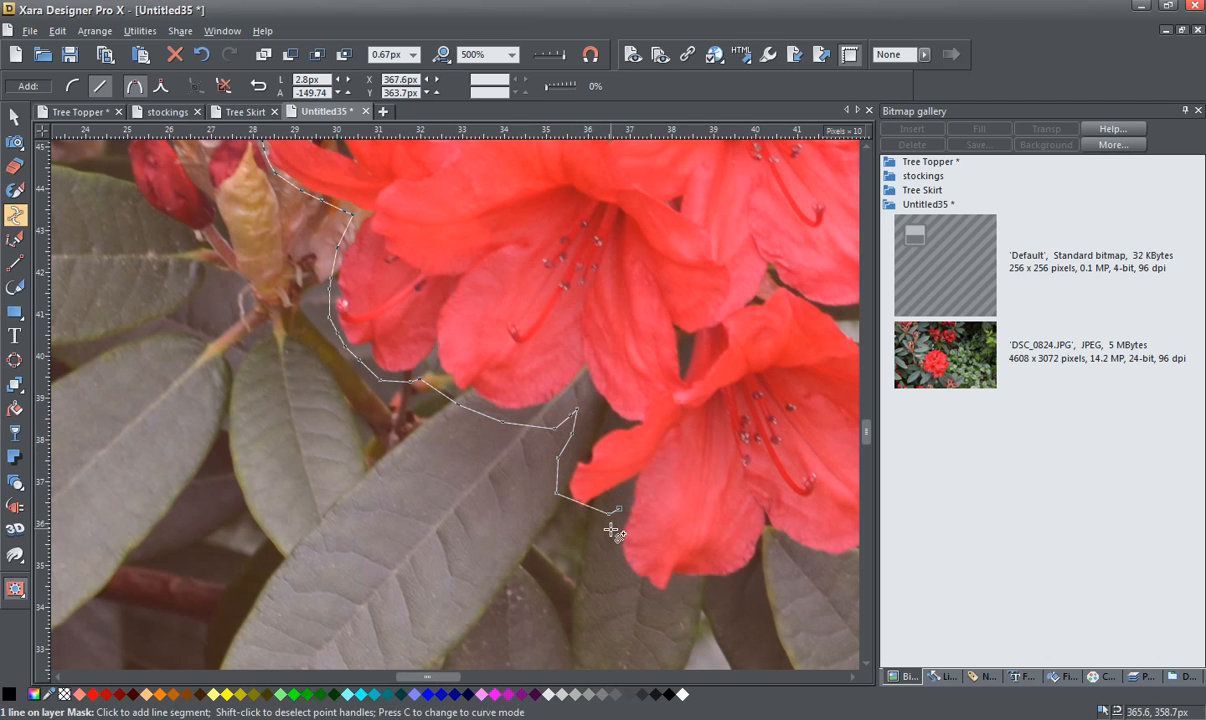
Trace the mask outline beneath the bottom blossom's lowest petal up to the notch on its right
{"action": "left_click", "coordinate": [624, 570]}
{"action": "left_click", "coordinate": [636, 591]}
{"action": "left_click", "coordinate": [676, 593]}
{"action": "left_click", "coordinate": [718, 588]}
{"action": "left_click", "coordinate": [740, 582]}
{"action": "left_click", "coordinate": [765, 565]}
{"action": "left_click", "coordinate": [768, 553]}
{"action": "left_click", "coordinate": [770, 543]}
Trace the mask outline around the bottom blossom's right-hand petals up towards the gap below the right blossom
{"action": "scroll", "coordinate": [720, 506], "scroll_direction": "down", "scroll_amount": 2}
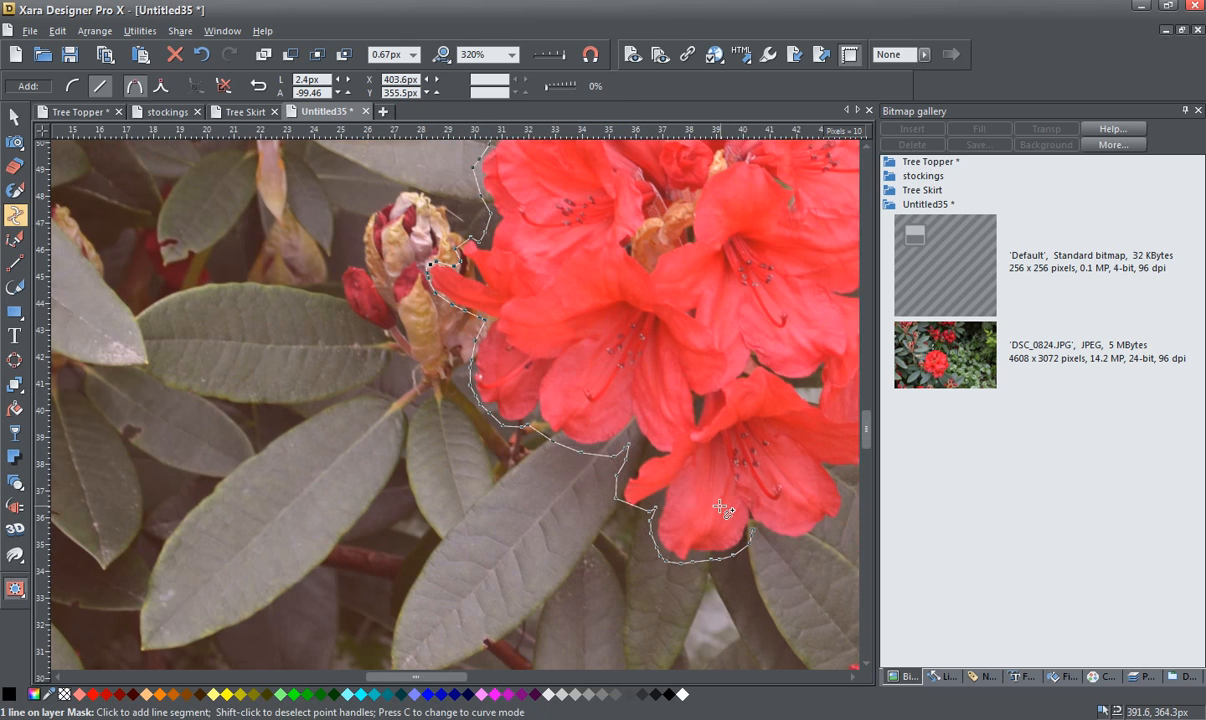
{"action": "left_click_drag", "start_coordinate": [743, 468], "coordinate": [496, 473]}
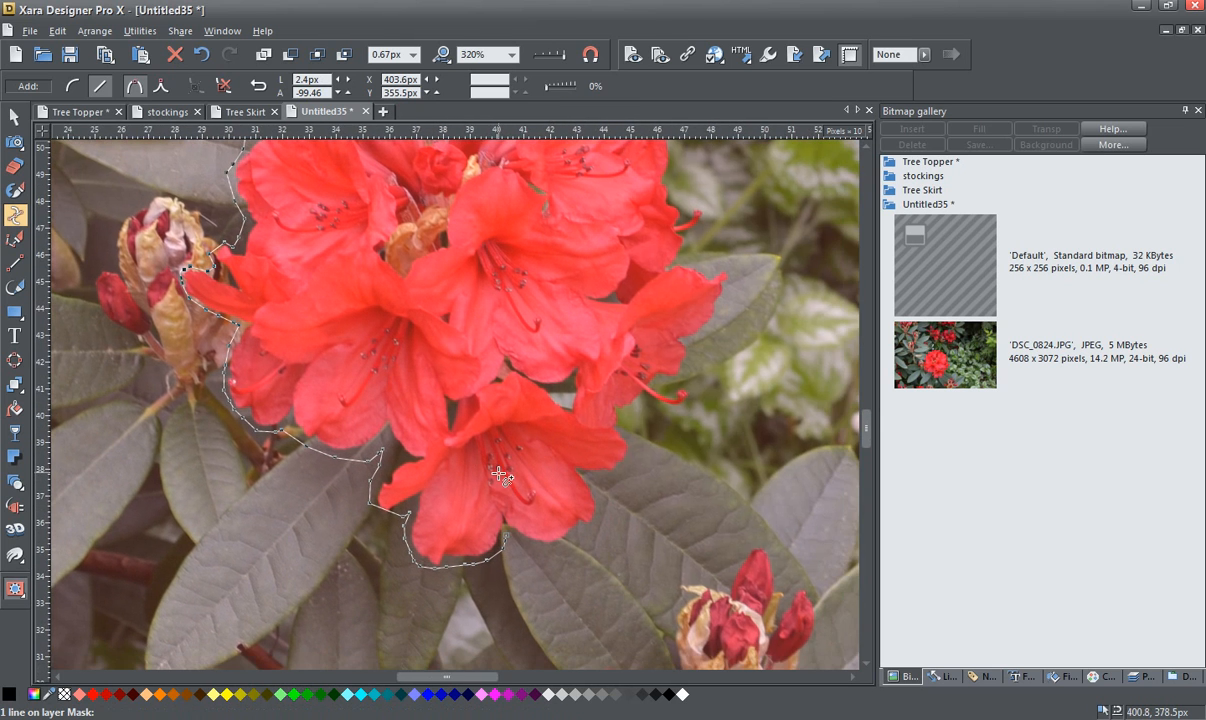
{"action": "left_click", "coordinate": [558, 549]}
{"action": "left_click", "coordinate": [577, 540]}
{"action": "left_click", "coordinate": [600, 525]}
{"action": "left_click", "coordinate": [601, 511]}
{"action": "left_click", "coordinate": [597, 485]}
{"action": "left_click", "coordinate": [613, 478]}
{"action": "left_click", "coordinate": [629, 468]}
{"action": "left_click", "coordinate": [637, 440]}
{"action": "left_click", "coordinate": [635, 427]}
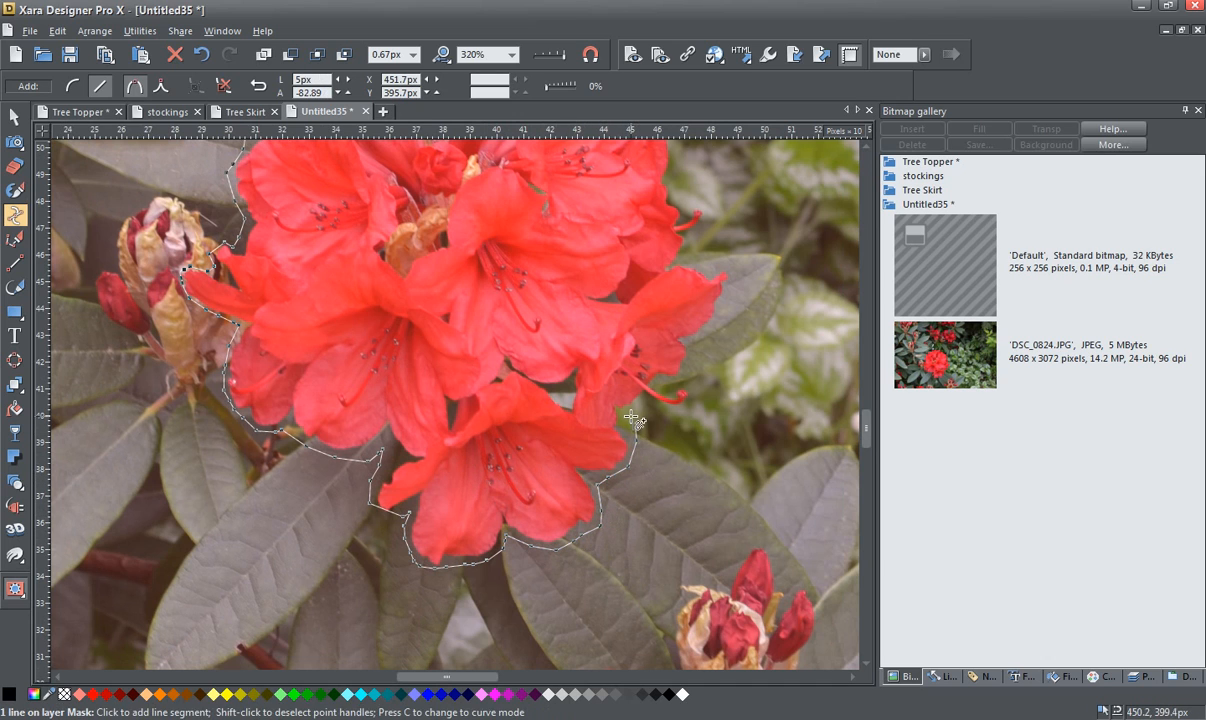
Extend the mask outline around the long stamen protruding from the right blossom
{"action": "left_click", "coordinate": [636, 402]}
{"action": "left_click", "coordinate": [705, 391]}
{"action": "left_click", "coordinate": [704, 380]}
{"action": "left_click", "coordinate": [680, 374]}
{"action": "left_click", "coordinate": [691, 362]}
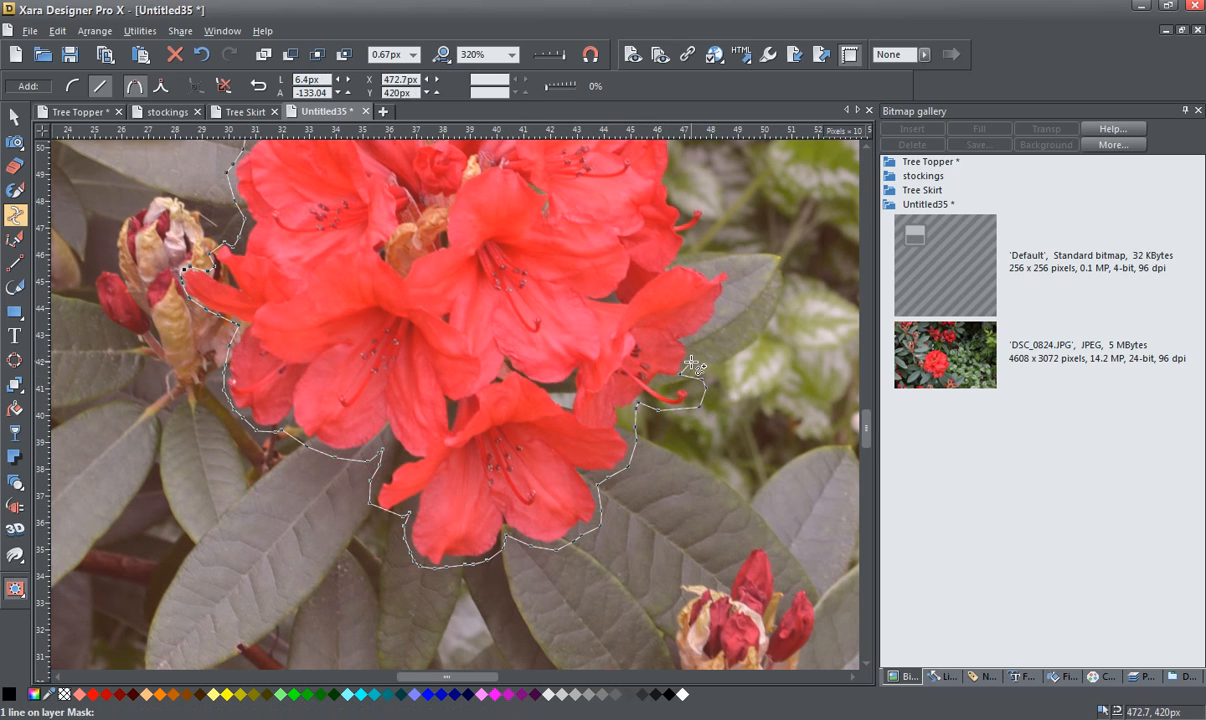
Trace the mask outline around the right blossom's petal tip and the curled stamen above it
{"action": "left_click", "coordinate": [728, 304]}
{"action": "left_click", "coordinate": [709, 251]}
{"action": "left_click", "coordinate": [710, 229]}
{"action": "left_click", "coordinate": [715, 214]}
{"action": "left_click", "coordinate": [708, 191]}
{"action": "left_click", "coordinate": [691, 187]}
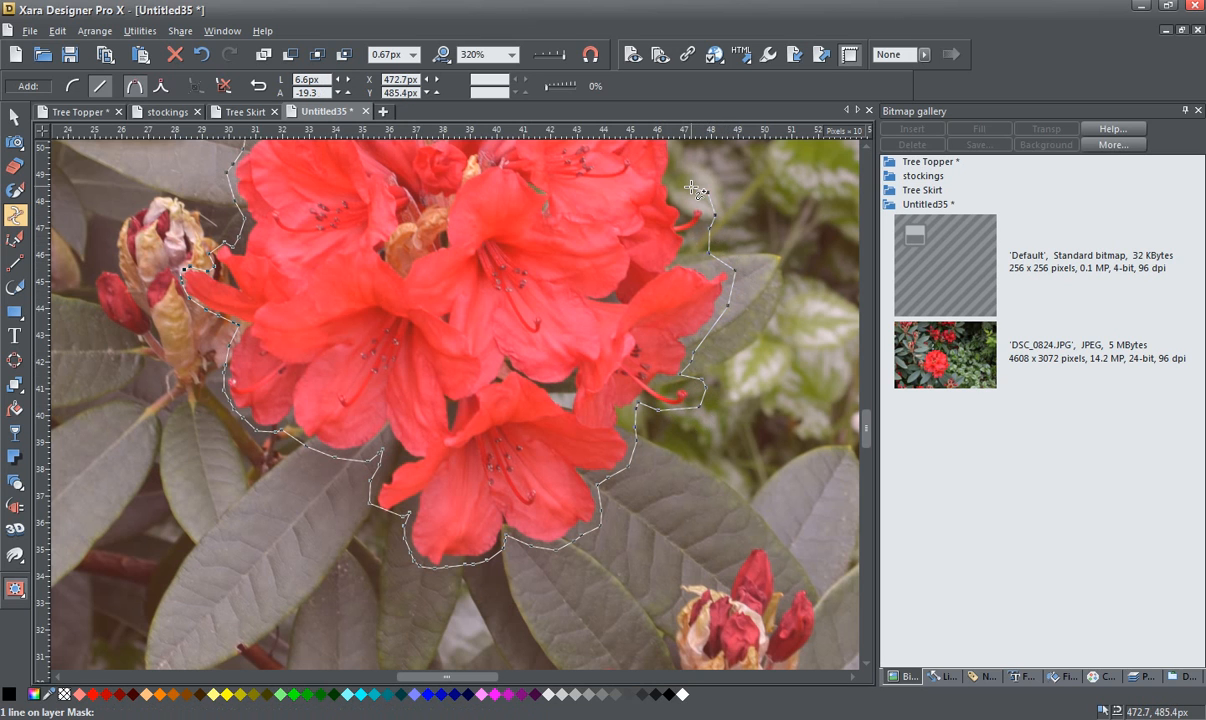
Trace the mask outline along the flower's upper-right edge and close it at the starting point on top
{"action": "left_click_drag", "start_coordinate": [691, 187], "coordinate": [644, 525]}
{"action": "left_click", "coordinate": [631, 490]}
{"action": "left_click_drag", "start_coordinate": [633, 473], "coordinate": [629, 438]}
{"action": "left_click", "coordinate": [570, 388]}
{"action": "left_click", "coordinate": [540, 372]}
{"action": "left_click", "coordinate": [510, 354]}
{"action": "left_click", "coordinate": [483, 340]}
{"action": "left_click", "coordinate": [438, 327]}
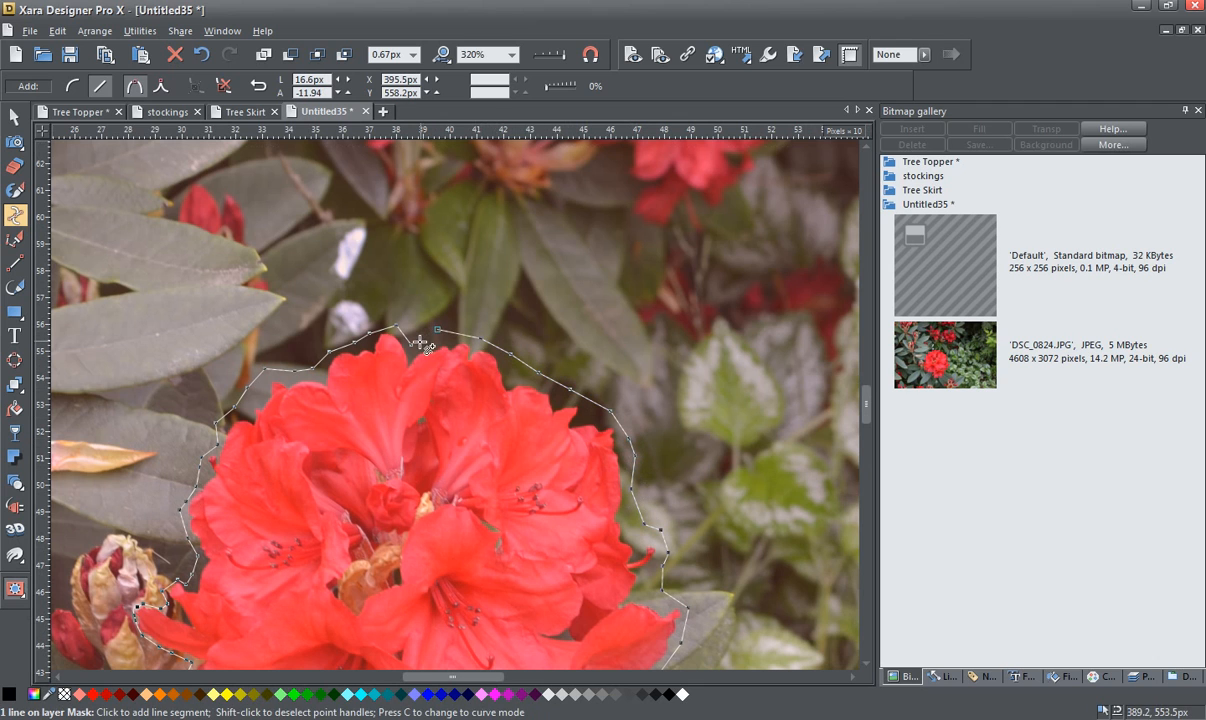
{"action": "left_click", "coordinate": [410, 344]}
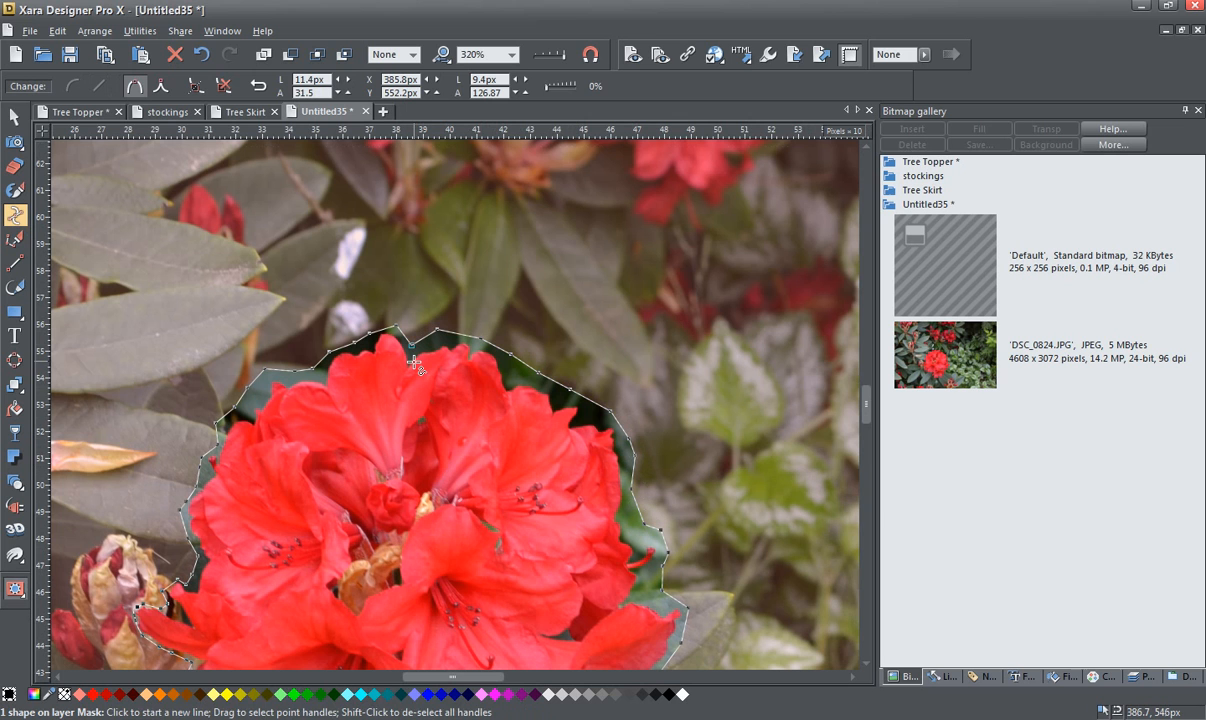
Start a color selection inside the traced mask, sampling the reds of the upper-left petal and the lower-left blossom's centre
{"action": "scroll", "coordinate": [421, 458], "scroll_direction": "down", "scroll_amount": 3}
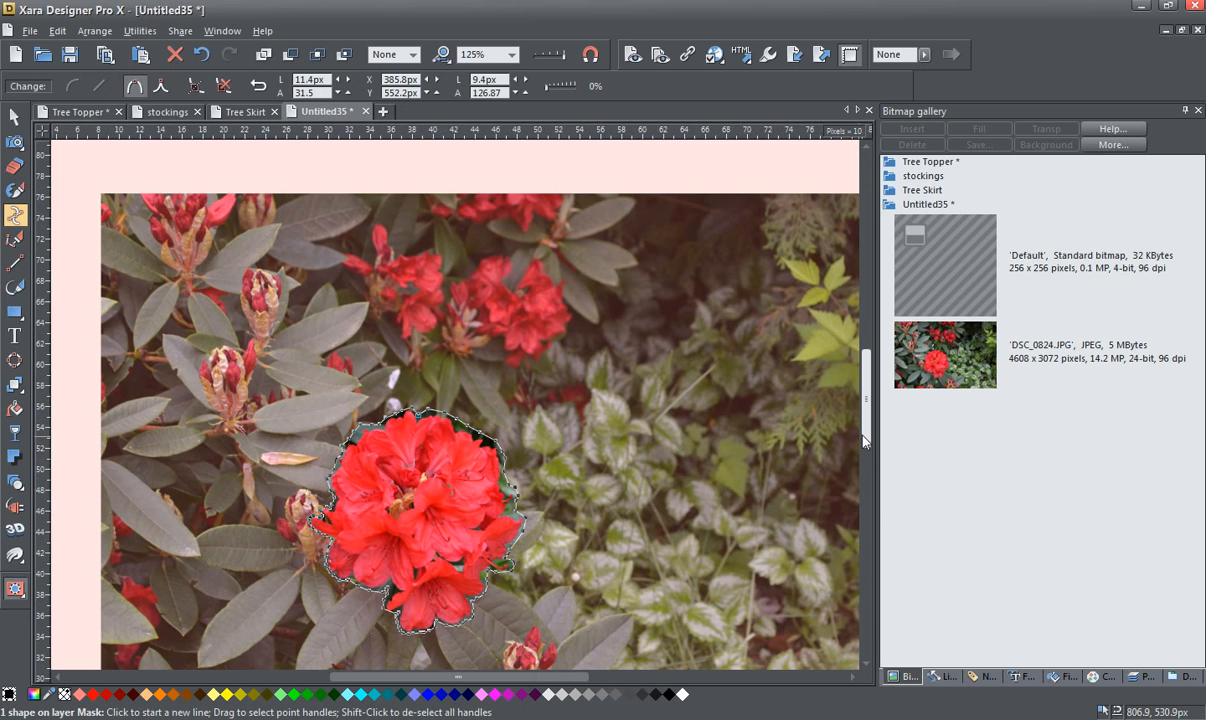
{"action": "scroll", "coordinate": [855, 441], "scroll_direction": "down", "scroll_amount": 5}
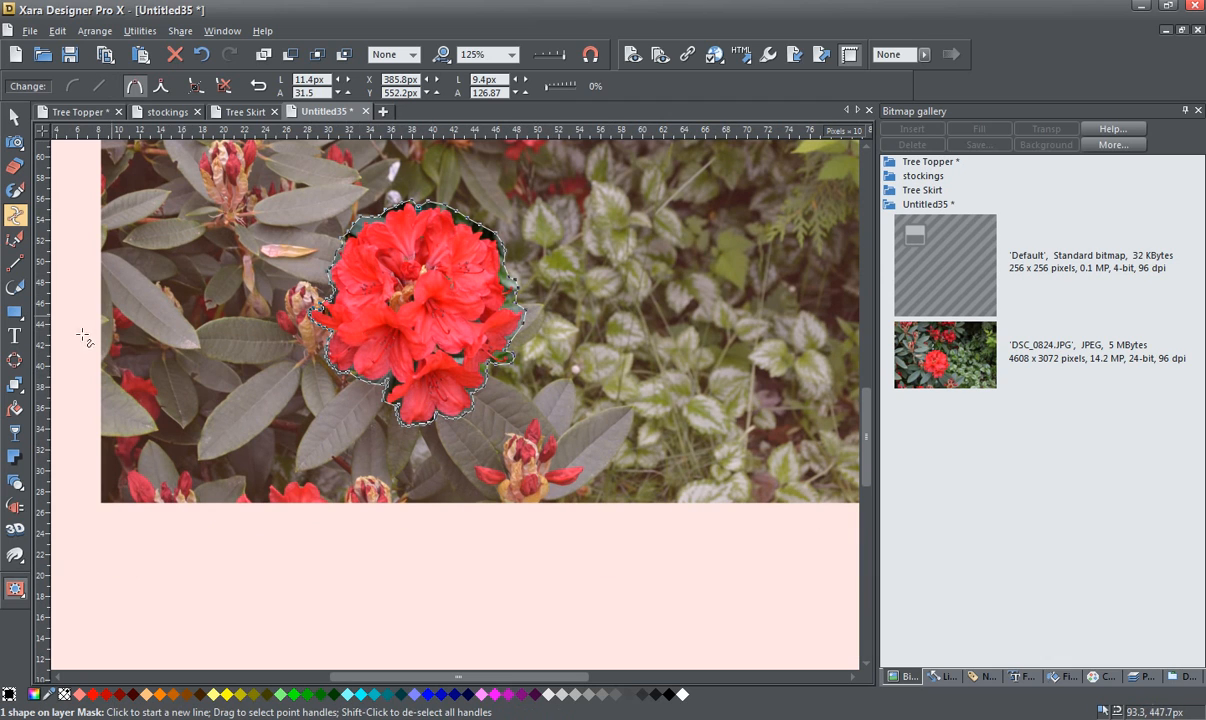
{"action": "mouse_move", "coordinate": [19, 148]}
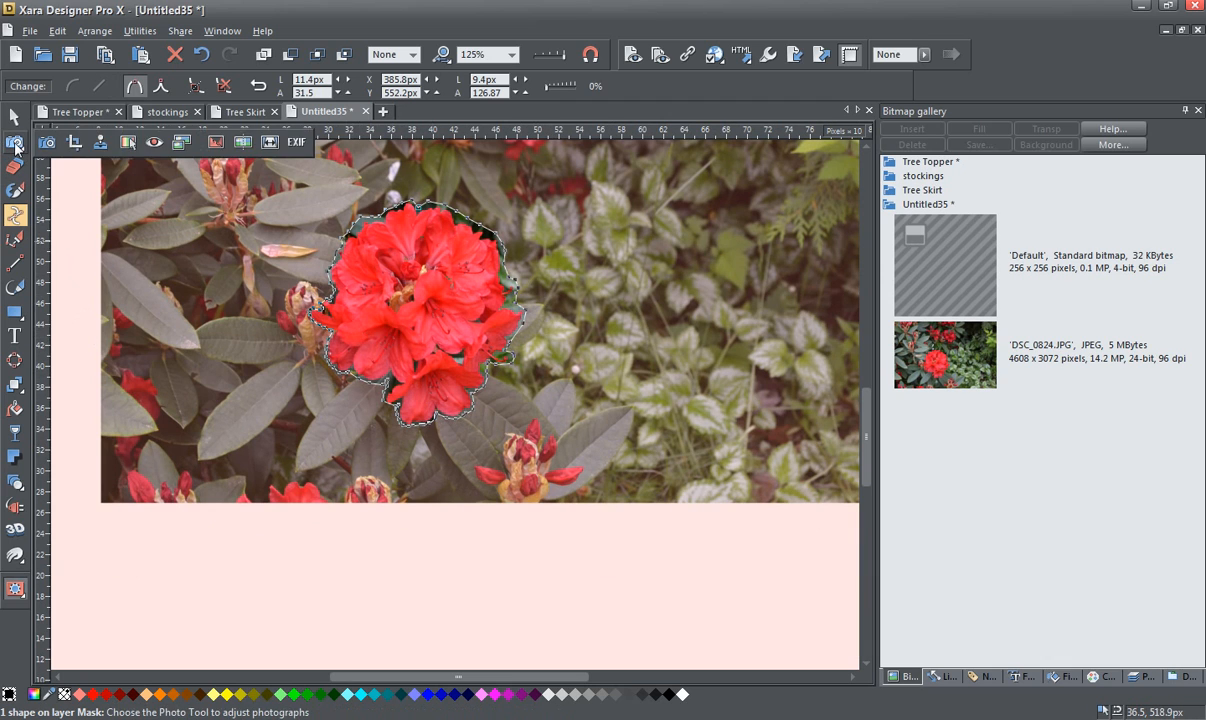
{"action": "left_click", "coordinate": [129, 143]}
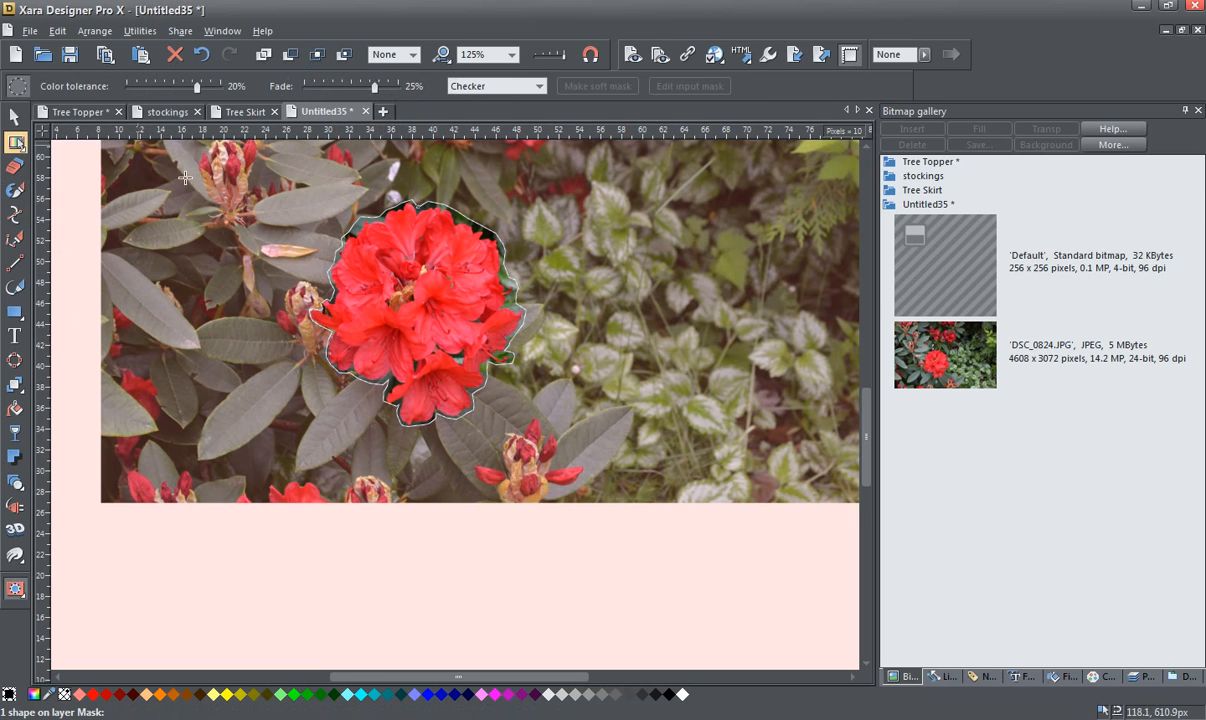
{"action": "scroll", "coordinate": [352, 265], "scroll_direction": "up", "scroll_amount": 3}
{"action": "scroll", "coordinate": [372, 282], "scroll_direction": "up", "scroll_amount": 1}
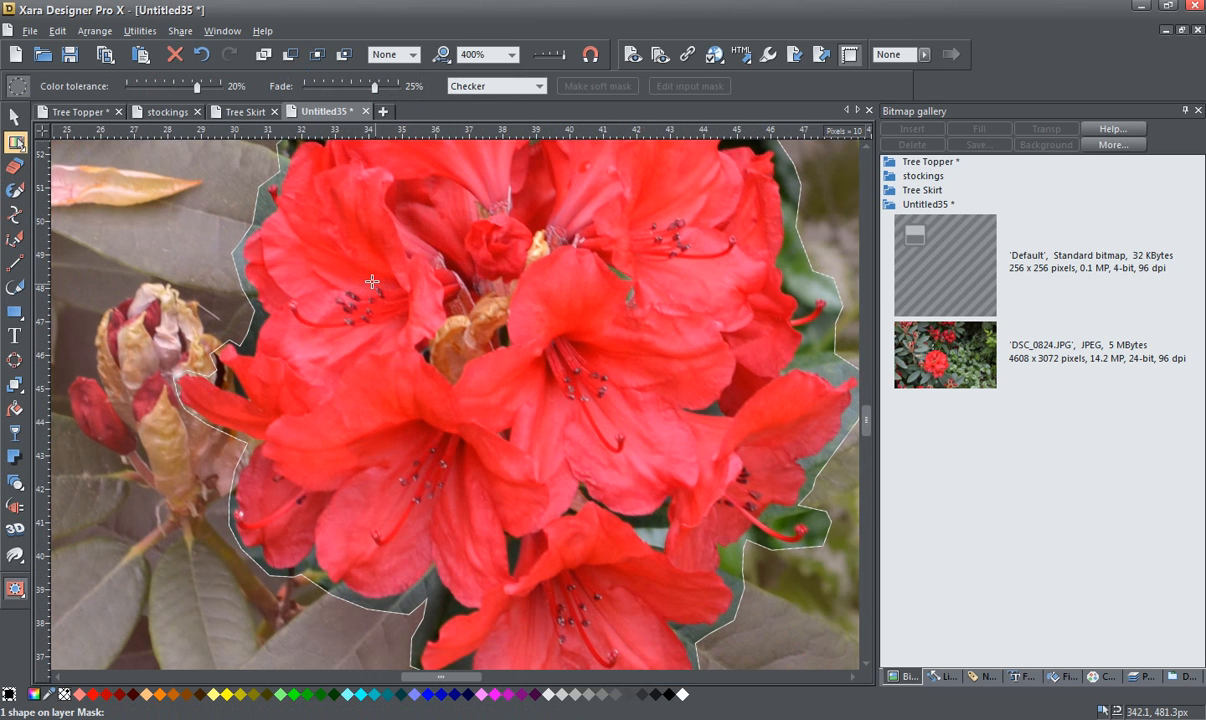
{"action": "left_click", "coordinate": [374, 231]}
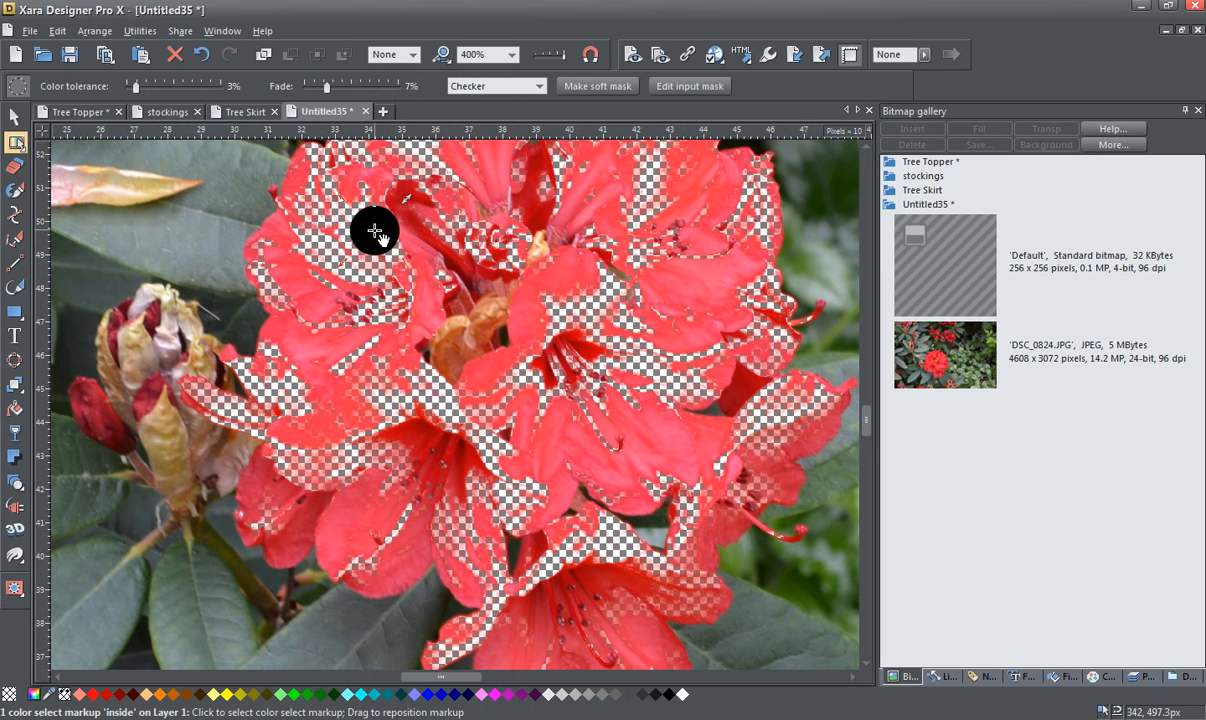
{"action": "left_click", "coordinate": [409, 434]}
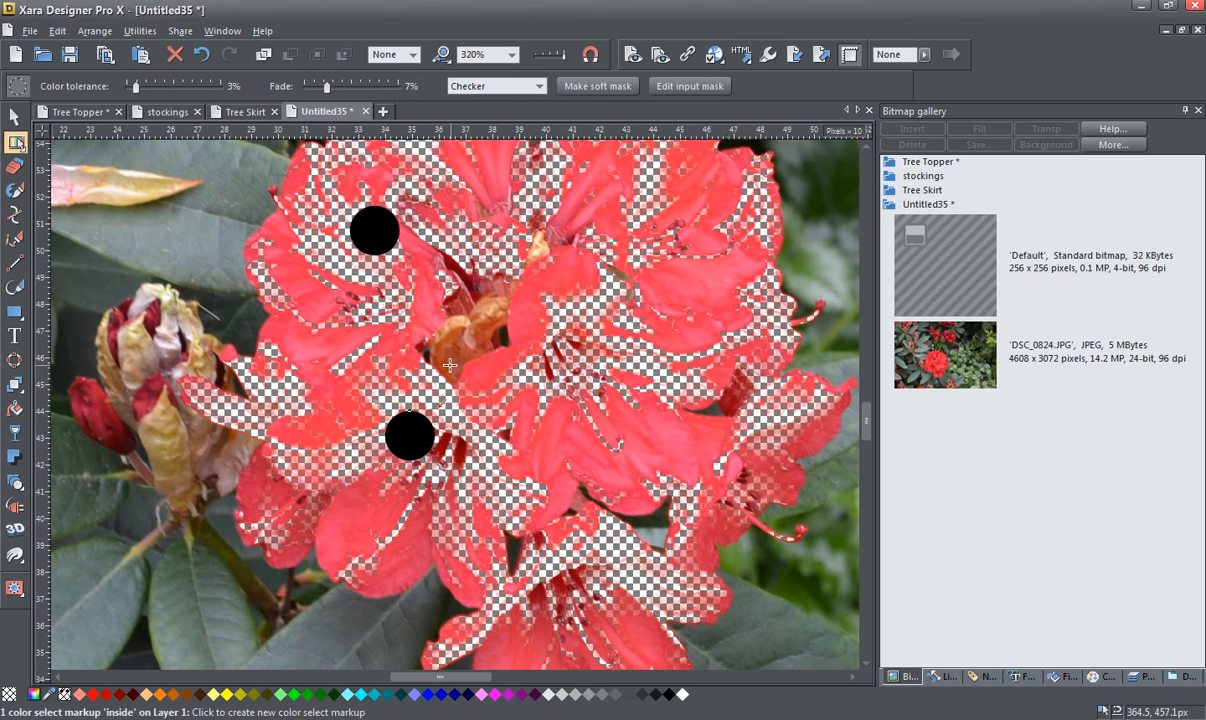
Add five more color samples on unselected petals, including the lower-left petals, the bottom blossom and the dark red area on the right
{"action": "scroll", "coordinate": [452, 367], "scroll_direction": "down", "scroll_amount": 1}
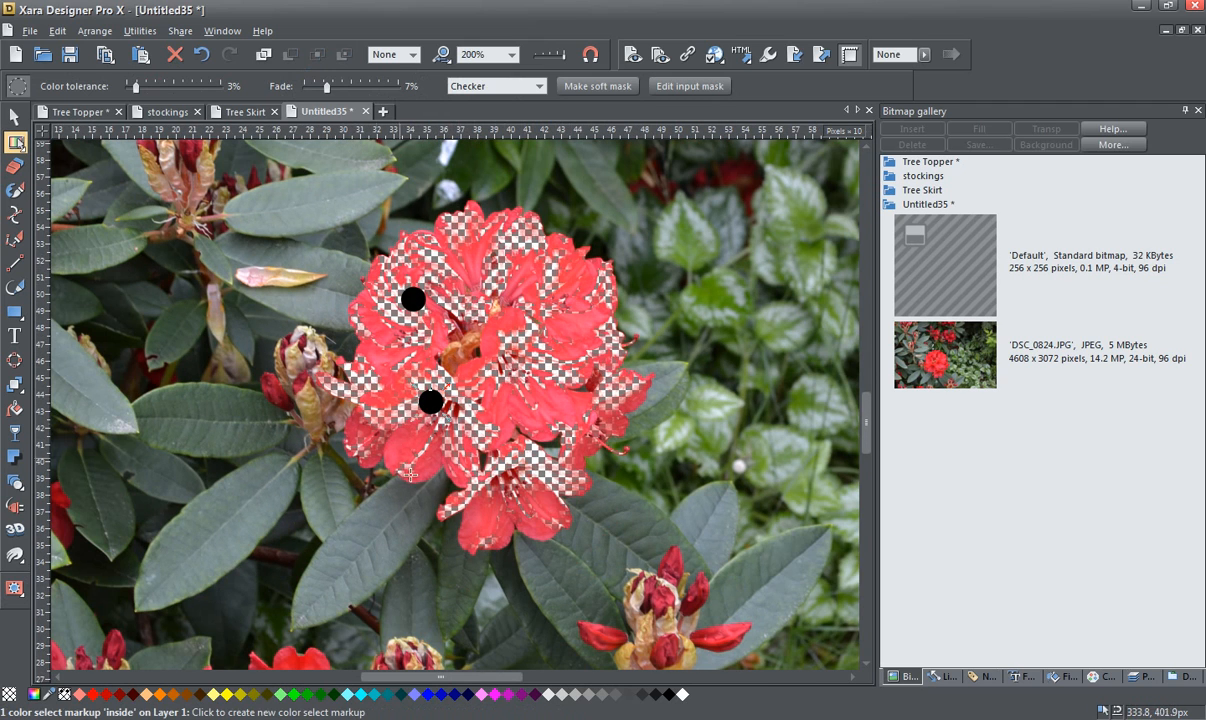
{"action": "scroll", "coordinate": [528, 383], "scroll_direction": "up", "scroll_amount": 1}
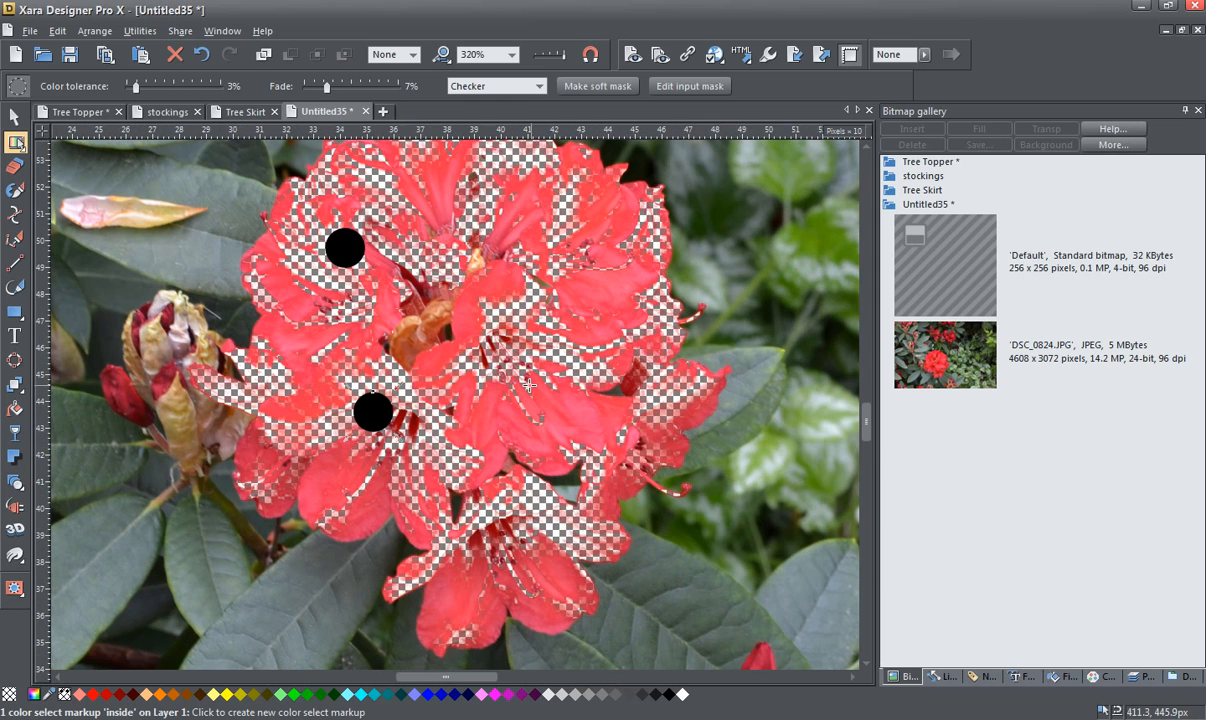
{"action": "left_click", "coordinate": [573, 416]}
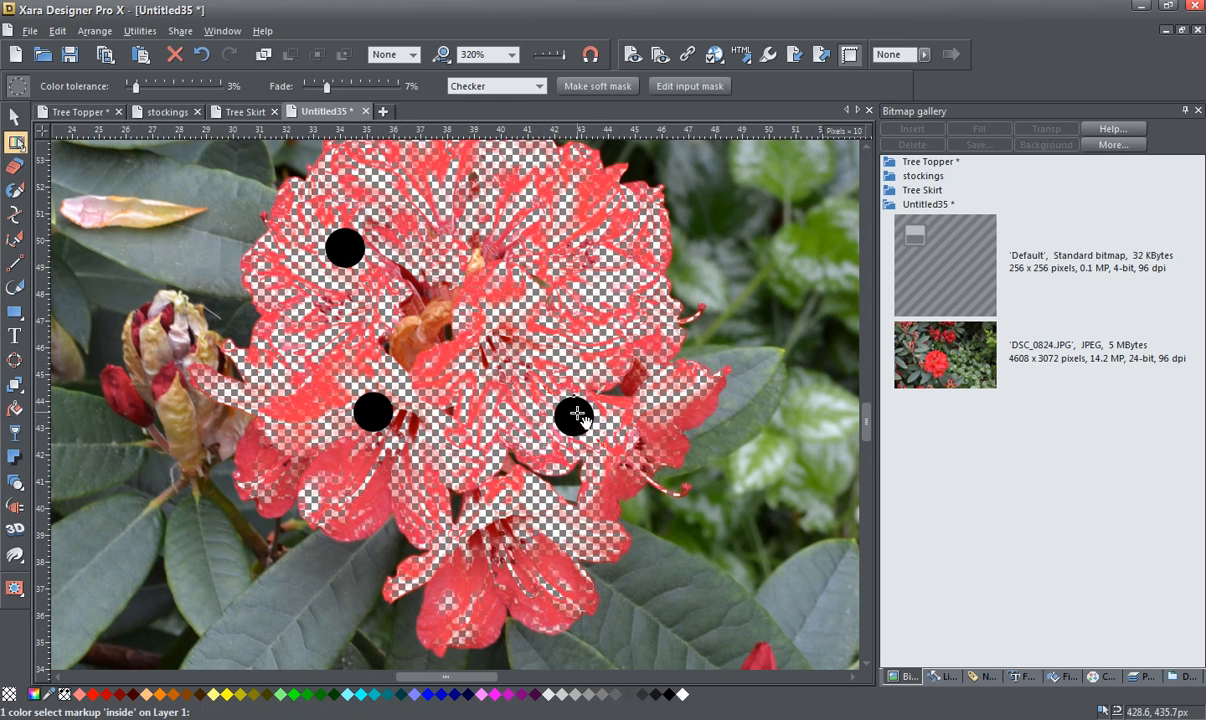
{"action": "left_click", "coordinate": [300, 408]}
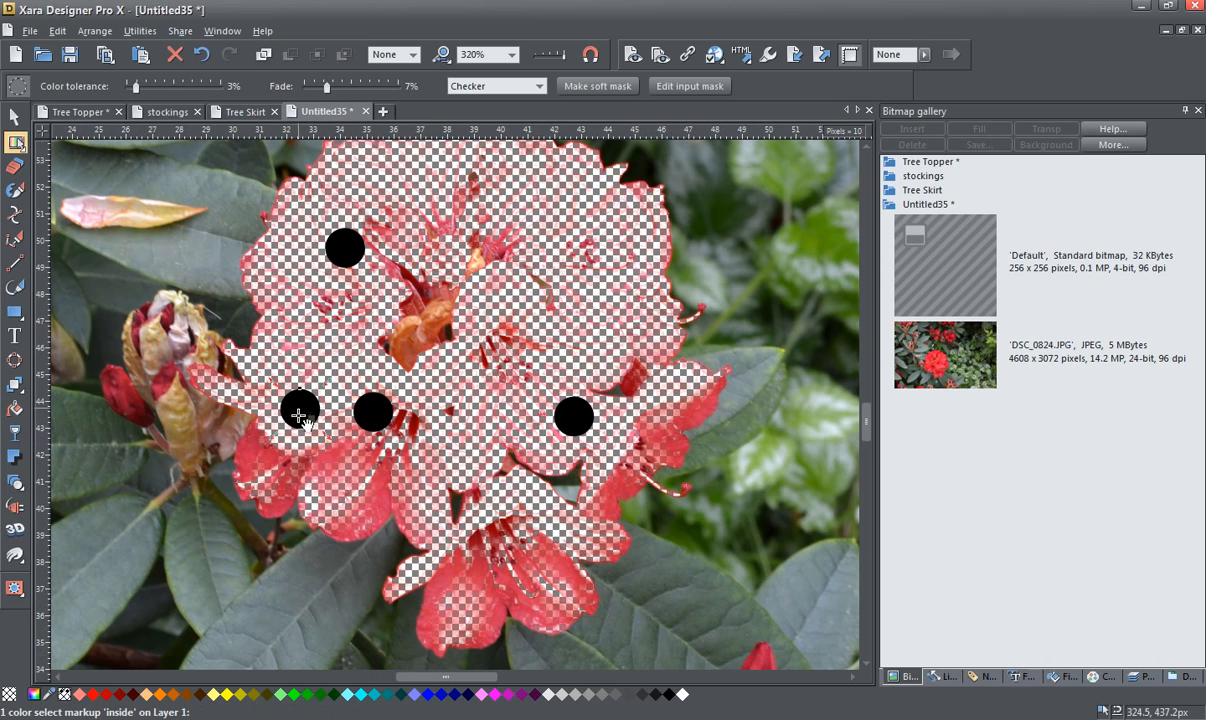
{"action": "left_click", "coordinate": [253, 457]}
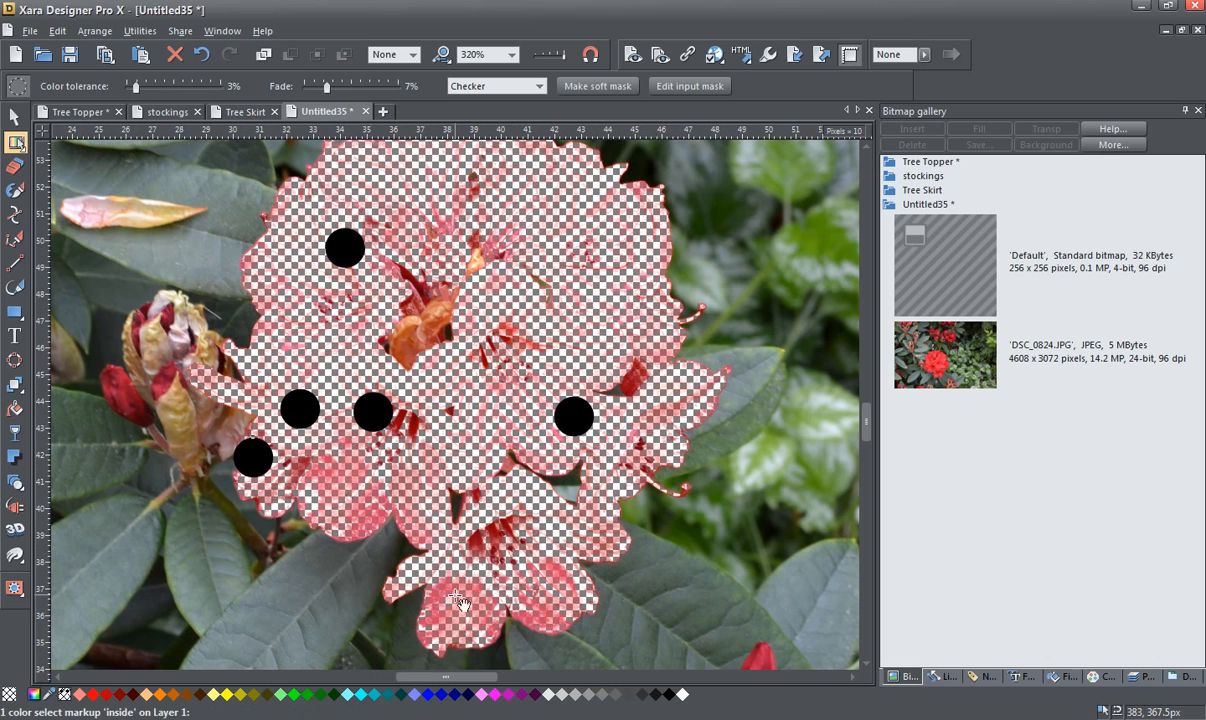
{"action": "left_click", "coordinate": [454, 596]}
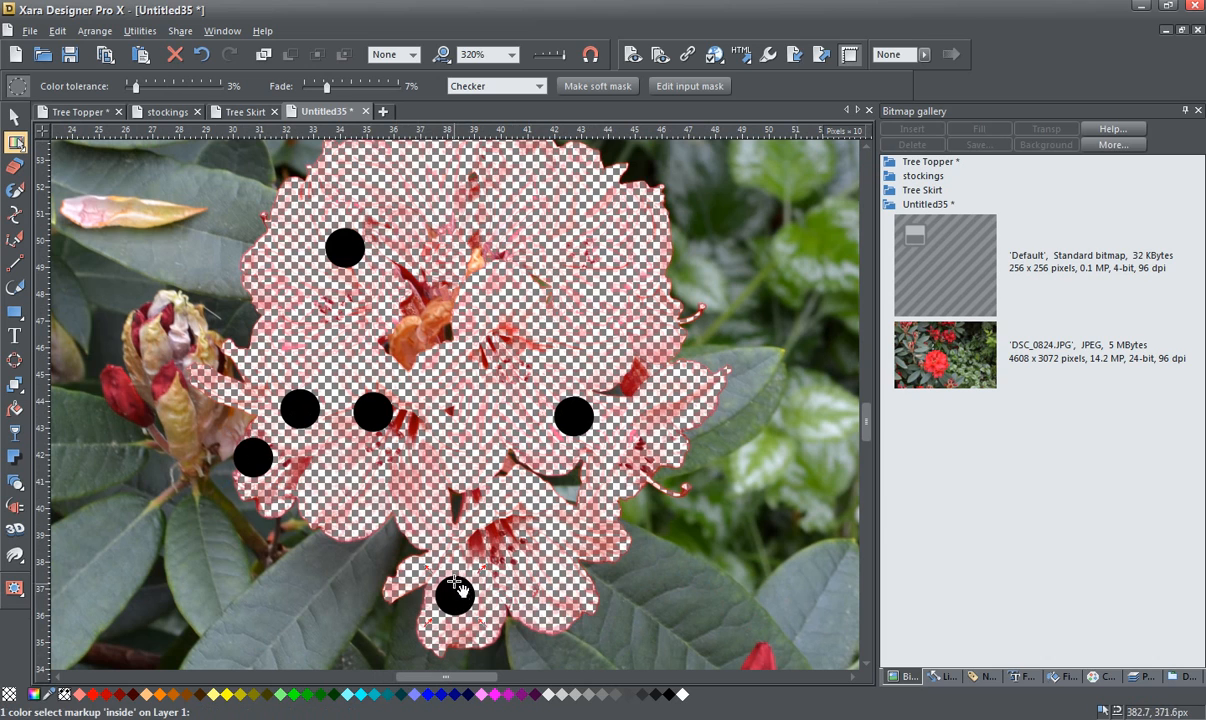
{"action": "left_click", "coordinate": [630, 383]}
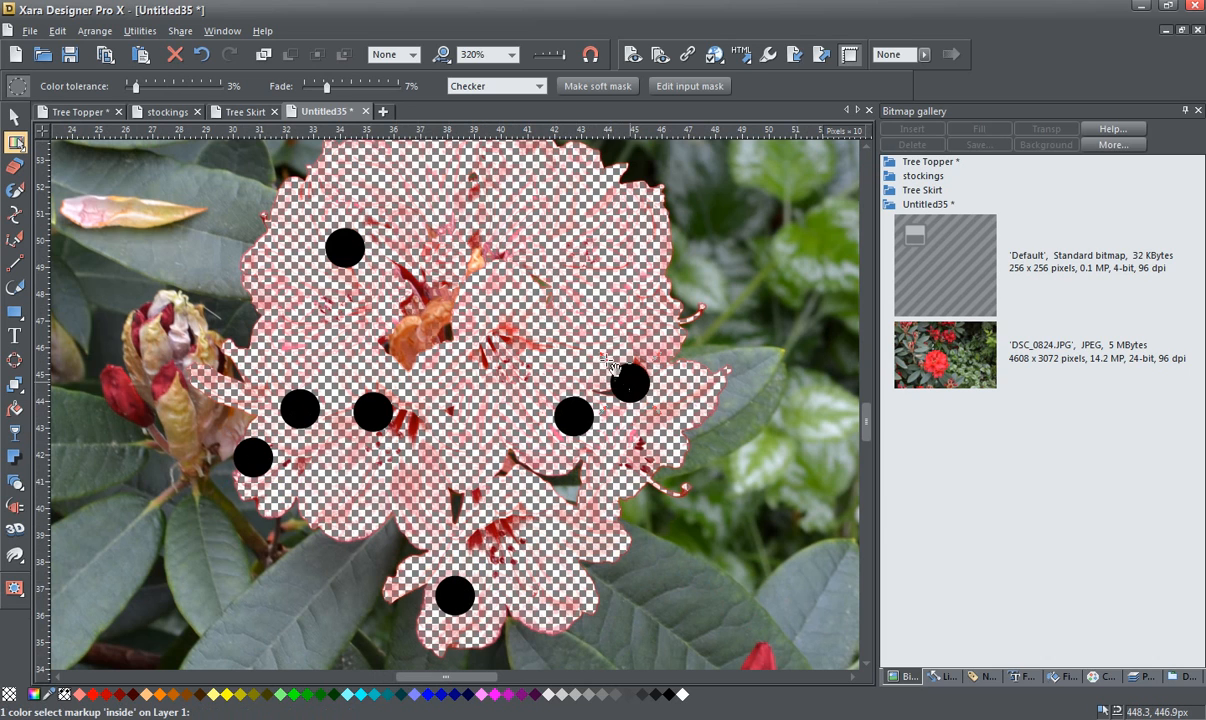
Turn the flower's color selection into a soft mask
{"action": "scroll", "coordinate": [521, 375], "scroll_direction": "down", "scroll_amount": 2}
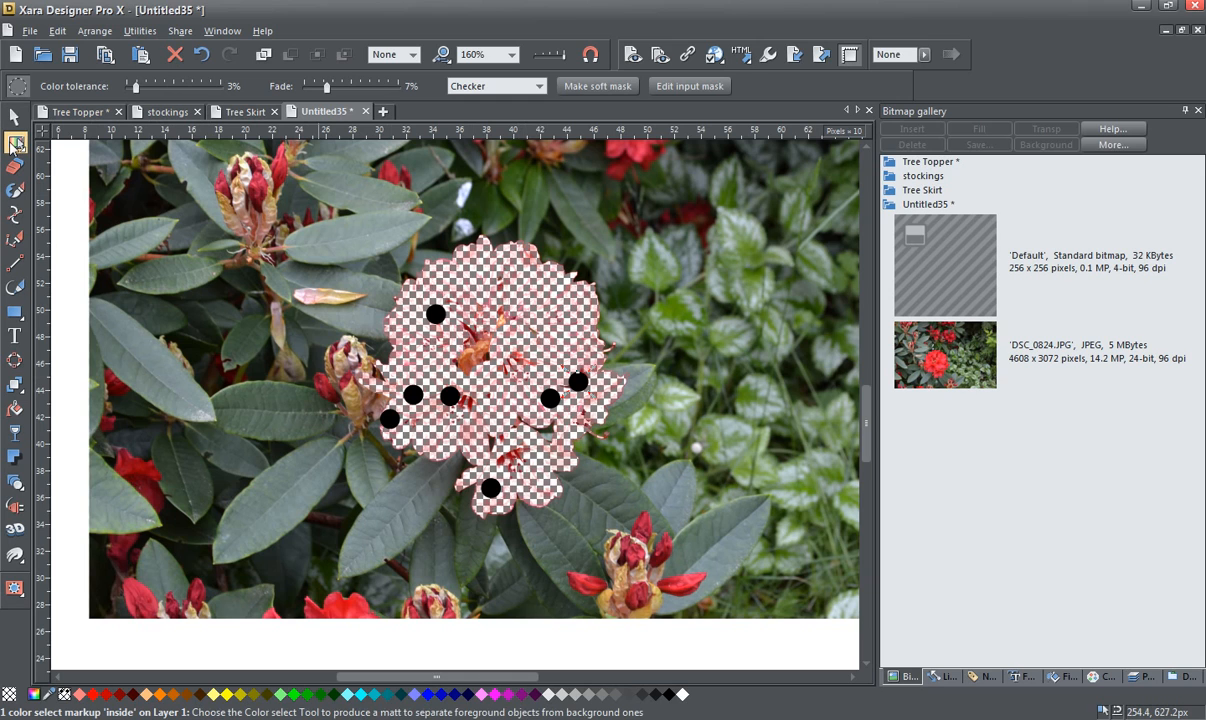
{"action": "mouse_move", "coordinate": [16, 142]}
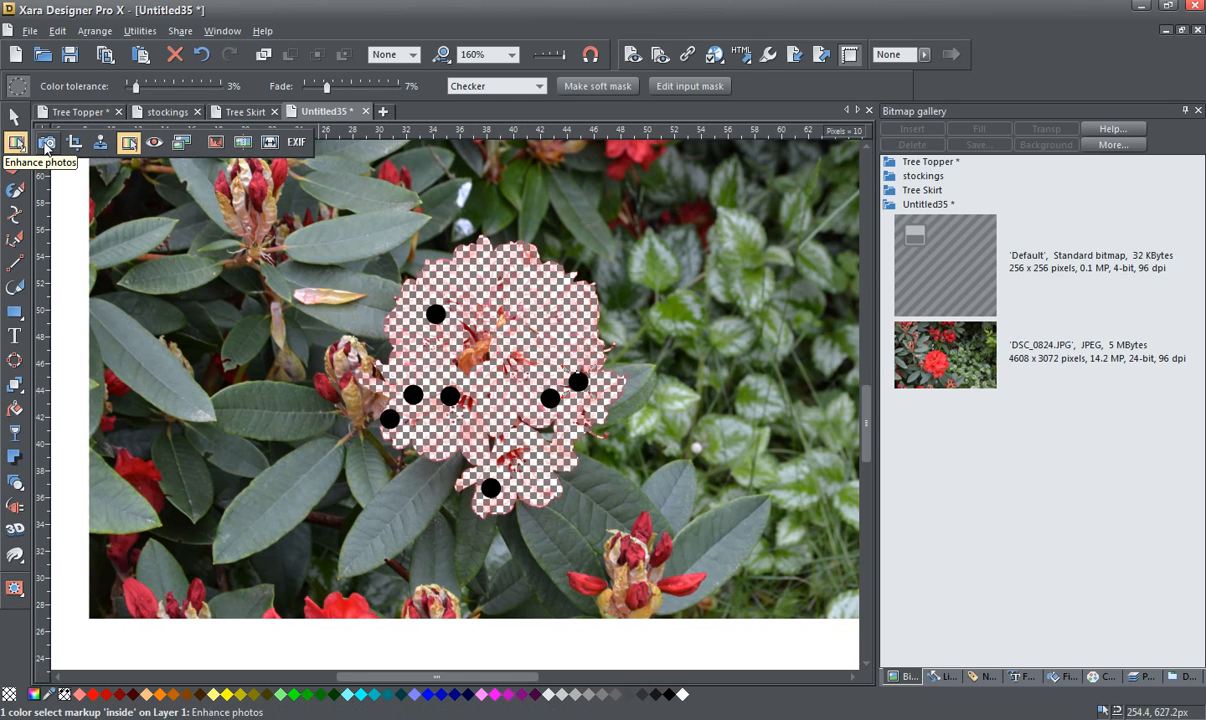
{"action": "left_click", "coordinate": [597, 87]}
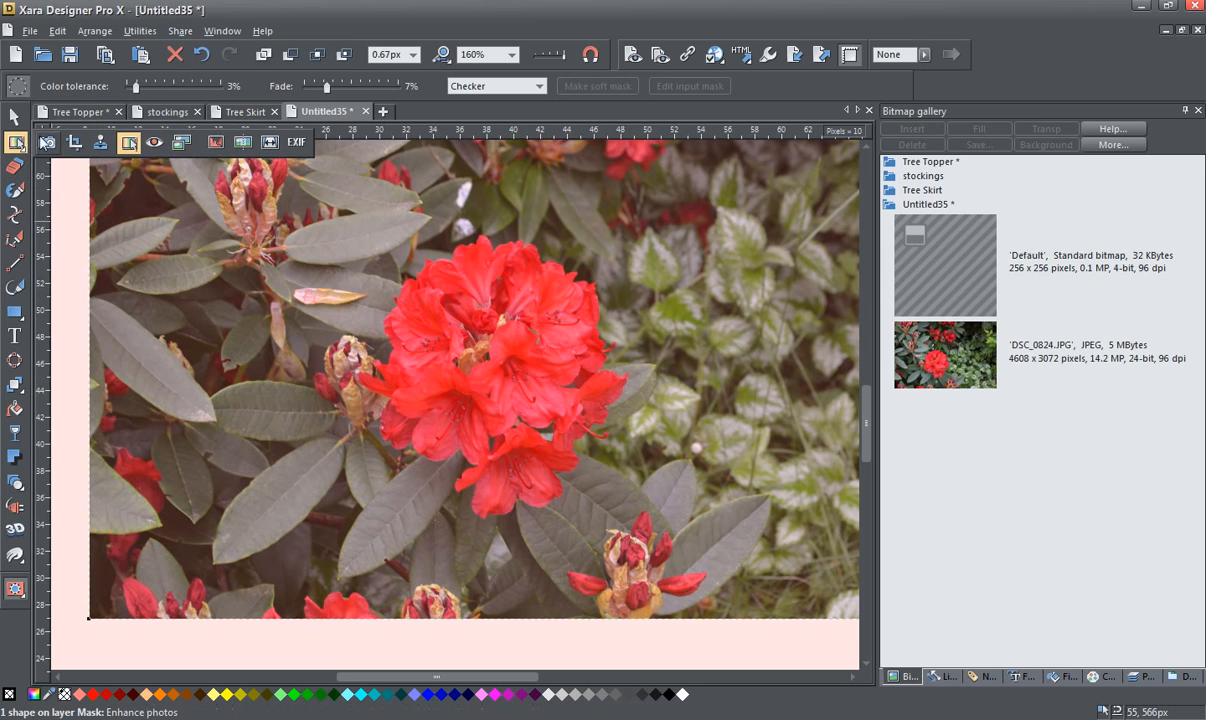
Raise the photo hue strength for the masked flower to roughly two thirds of its range
{"action": "left_click", "coordinate": [47, 143]}
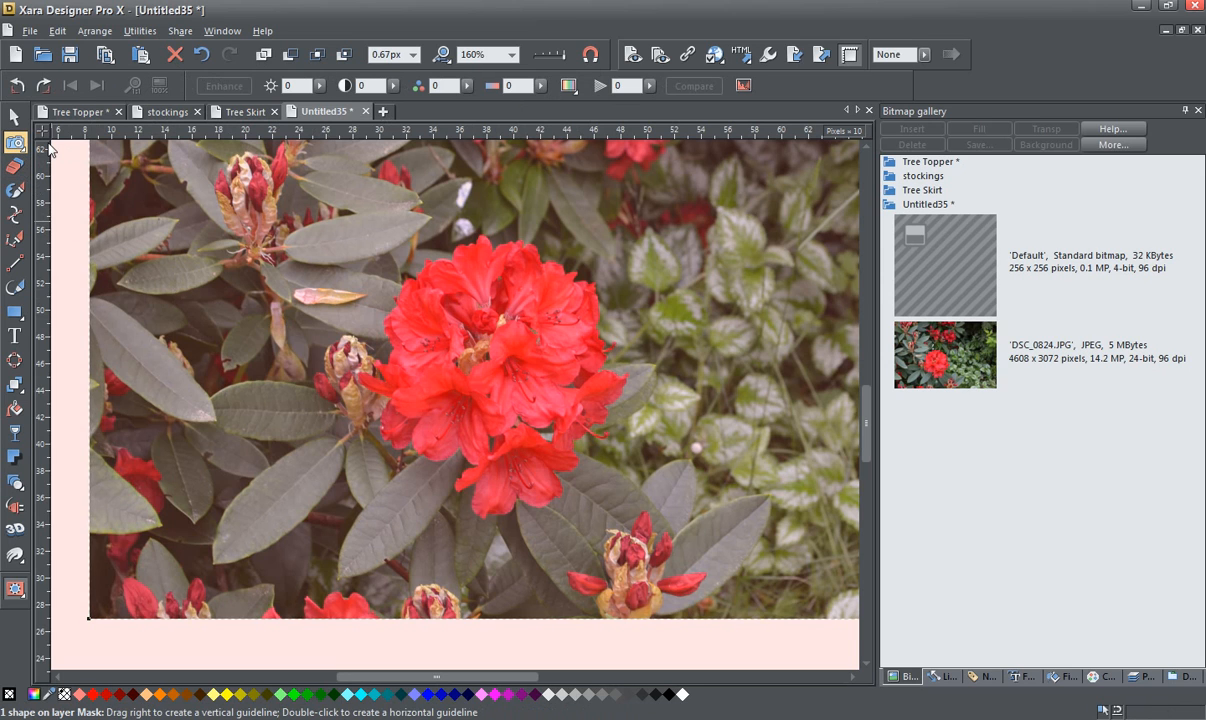
{"action": "left_click", "coordinate": [569, 87]}
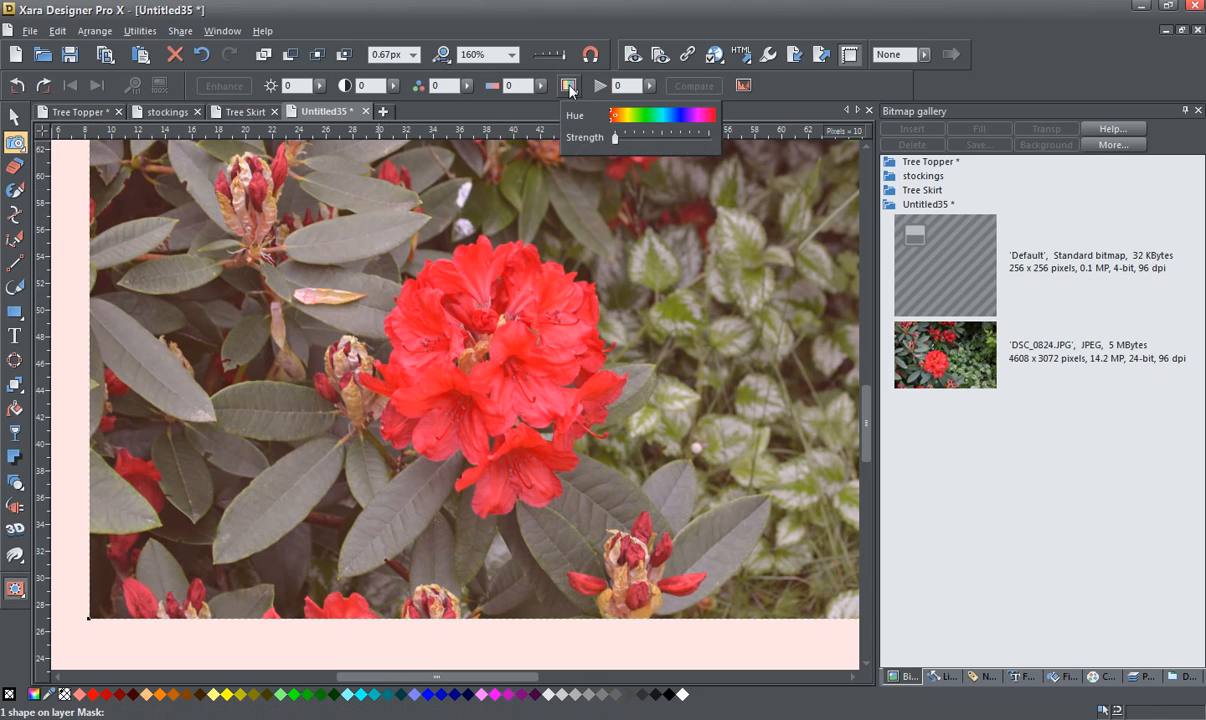
{"action": "left_click", "coordinate": [616, 139]}
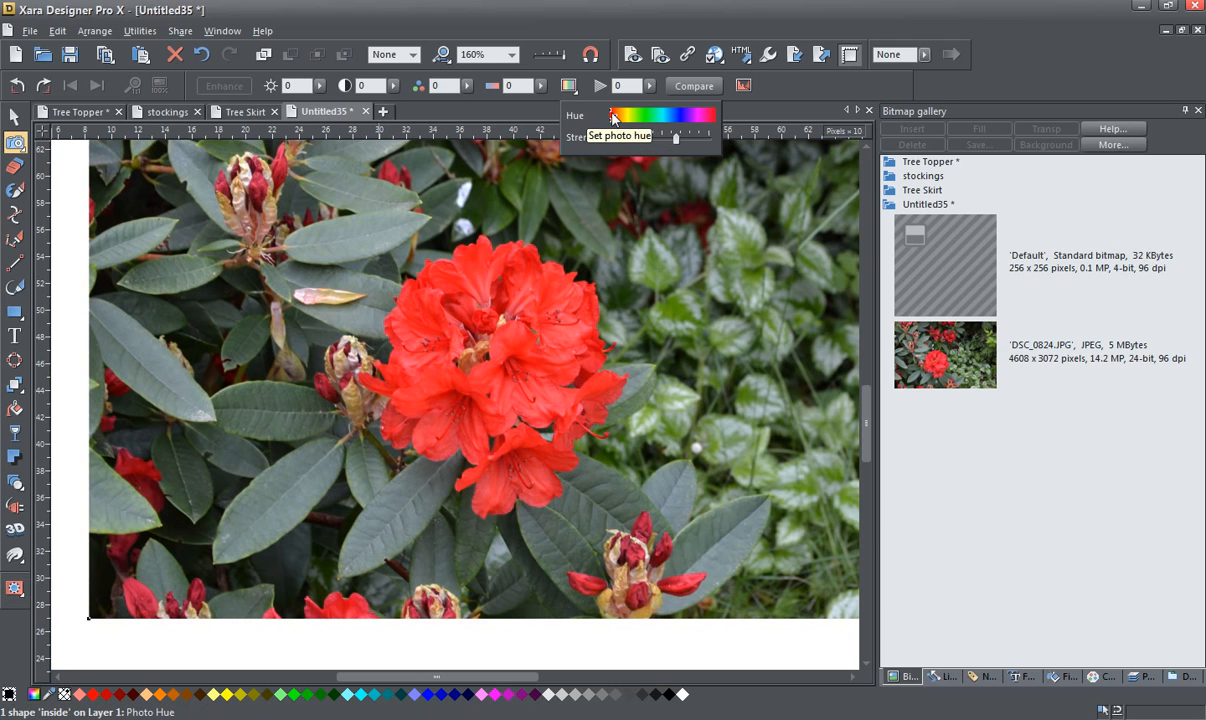
Shift the masked flower's hue to magenta, compare it with orange, and return it to magenta before switching to the Selector tool
{"action": "left_click_drag", "start_coordinate": [613, 117], "coordinate": [692, 118]}
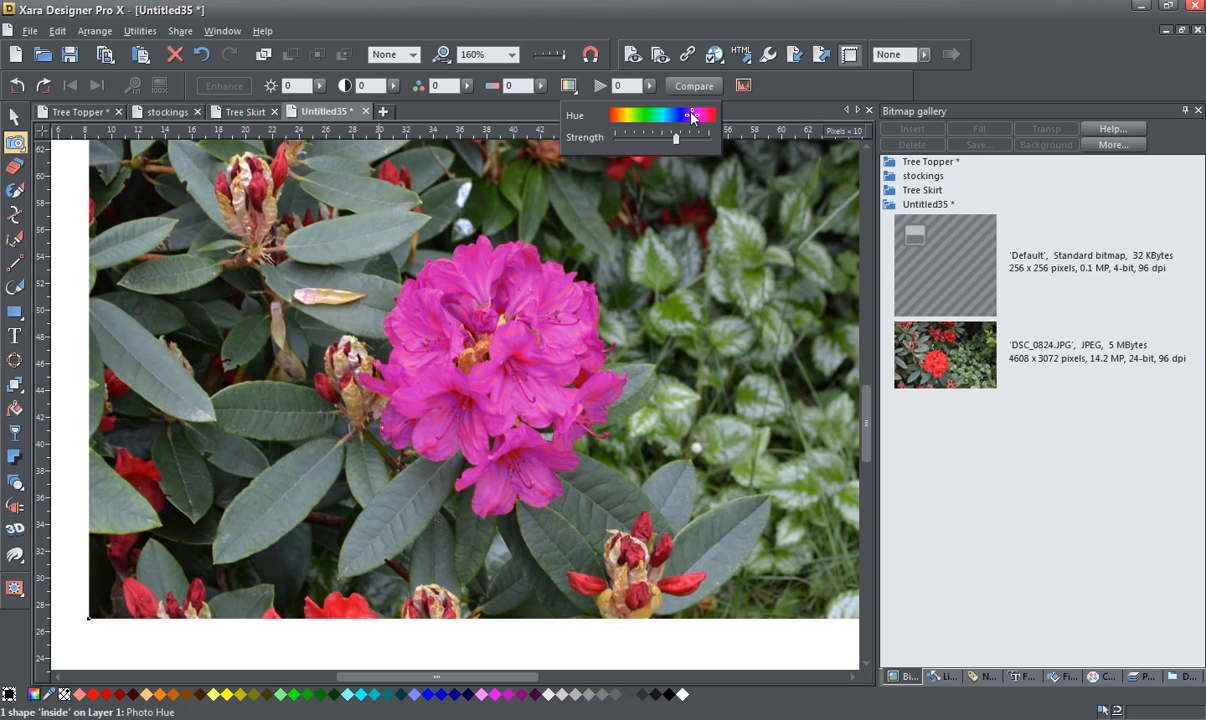
{"action": "left_click_drag", "start_coordinate": [693, 117], "coordinate": [626, 120]}
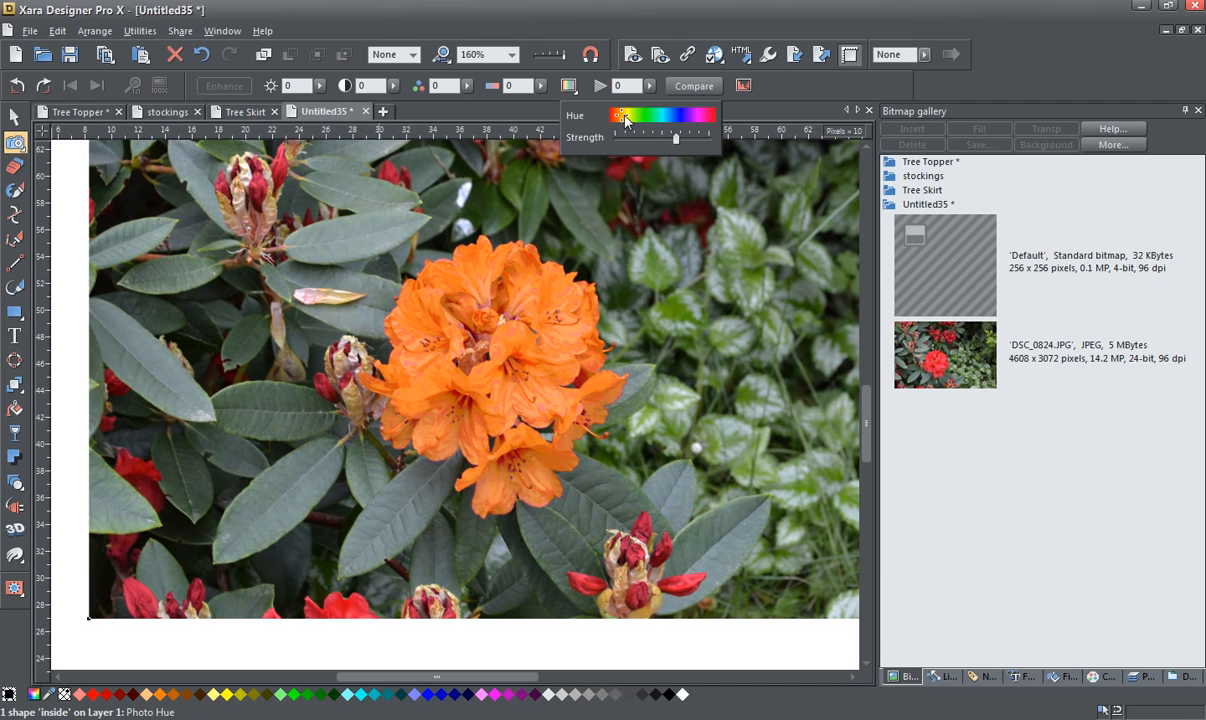
{"action": "left_click_drag", "start_coordinate": [626, 119], "coordinate": [692, 119]}
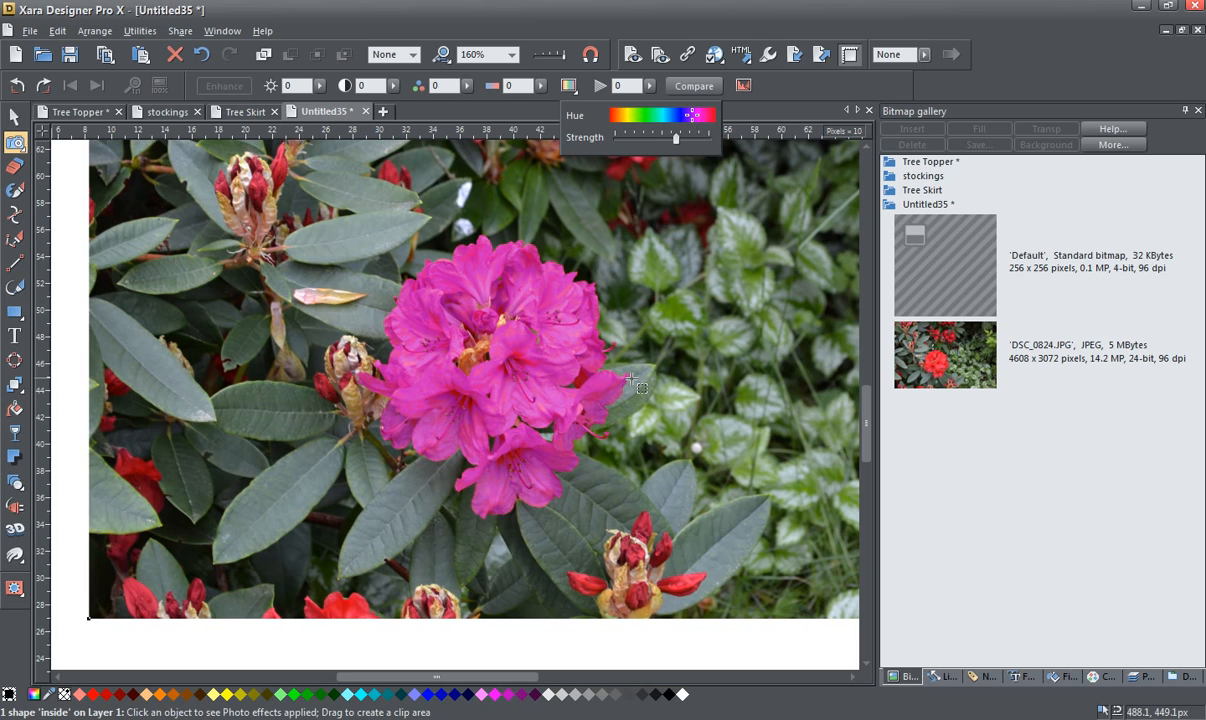
{"action": "left_click", "coordinate": [16, 118]}
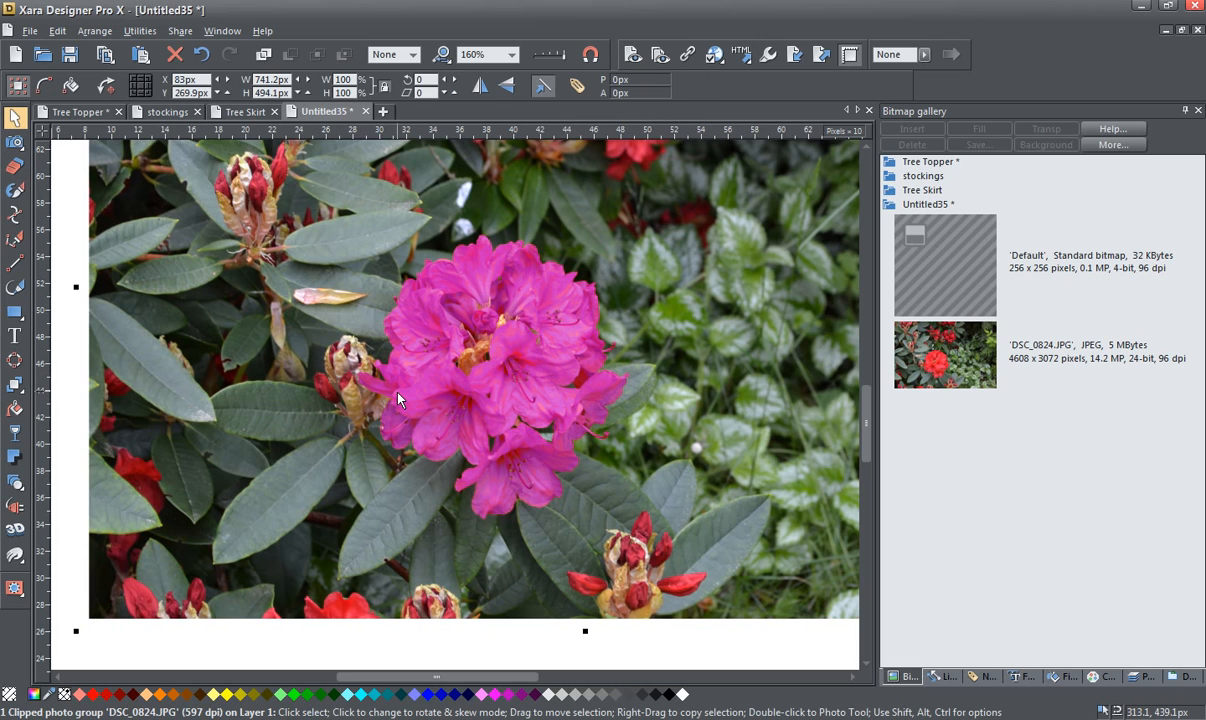